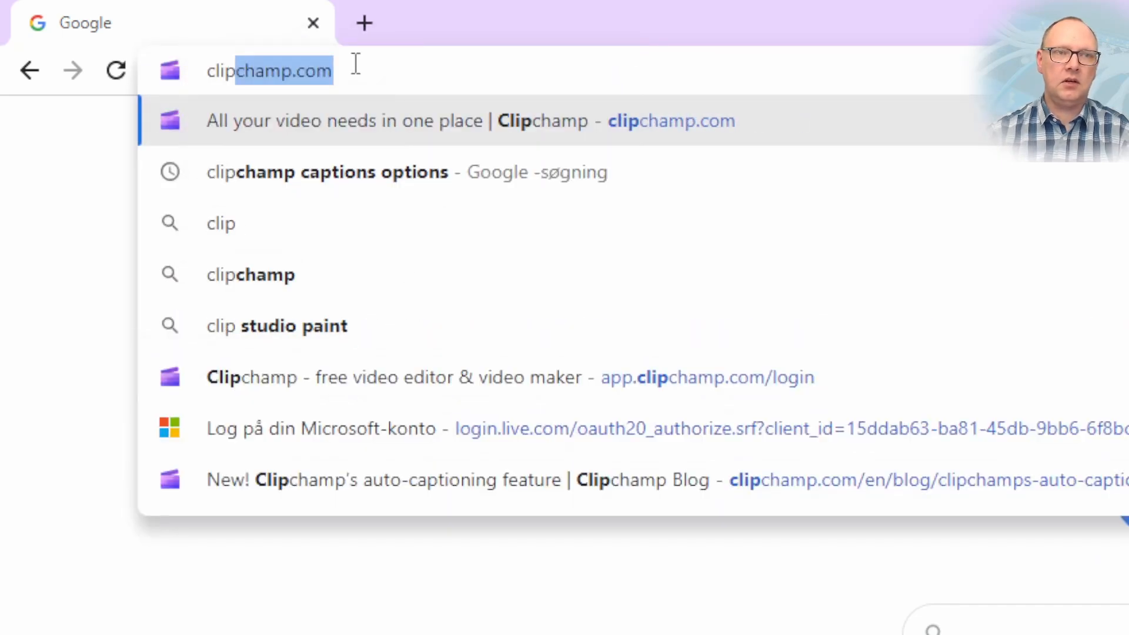
Step: Open the clipchamp.com website and highlight the banner text about Clipchamp being part of Microsoft
{"action": "key", "text": "Return"}
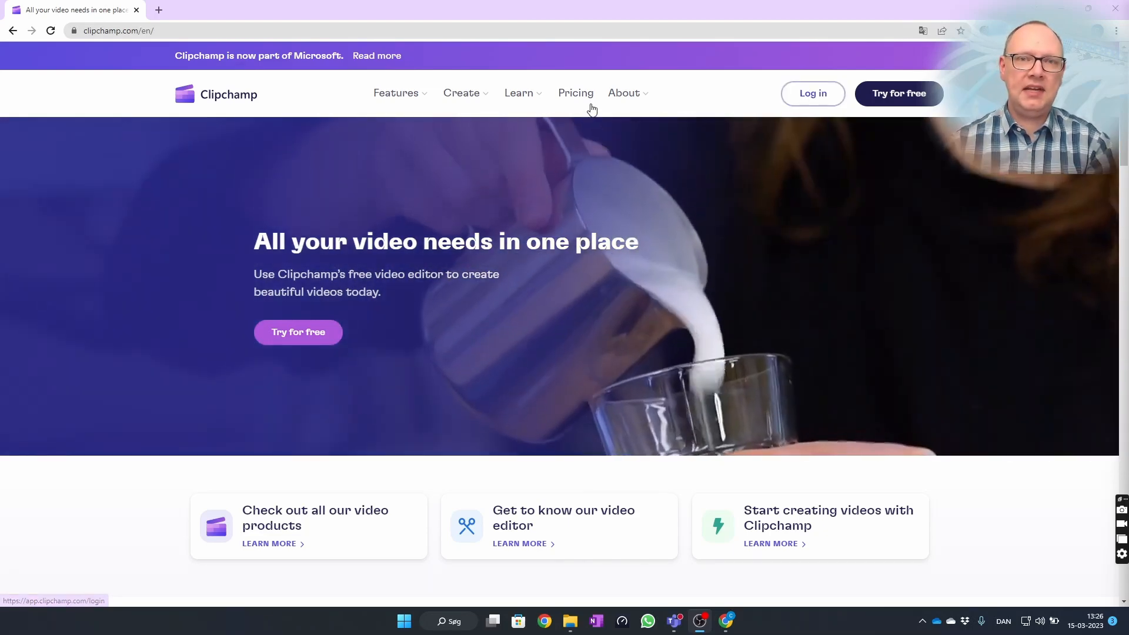
{"action": "mouse_move", "coordinate": [608, 111]}
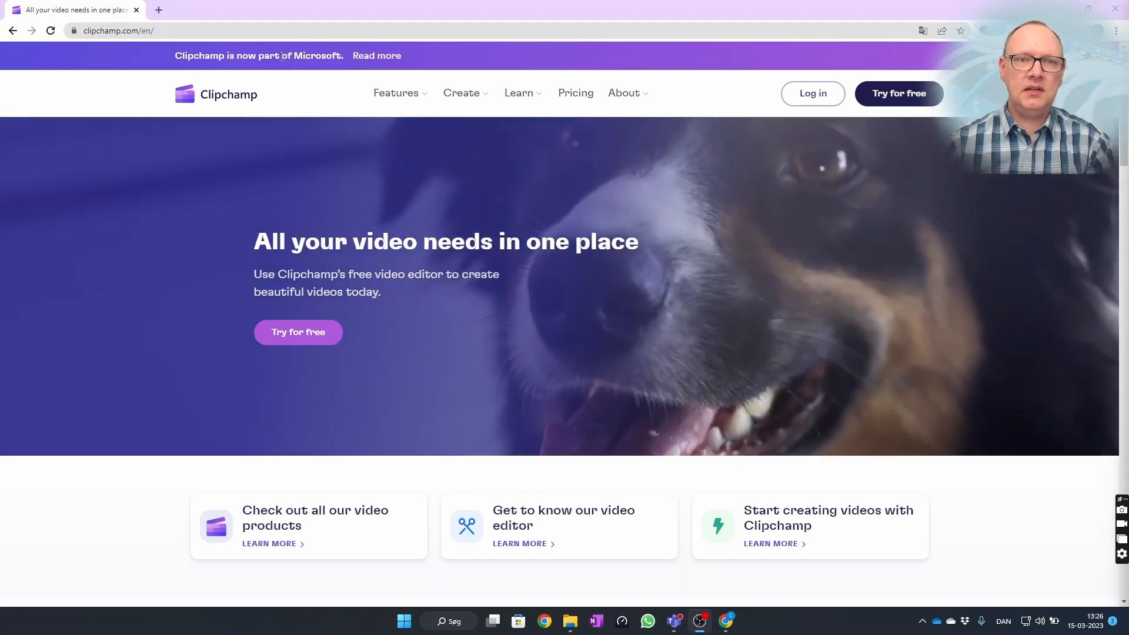
{"action": "left_click_drag", "start_coordinate": [230, 57], "coordinate": [322, 57]}
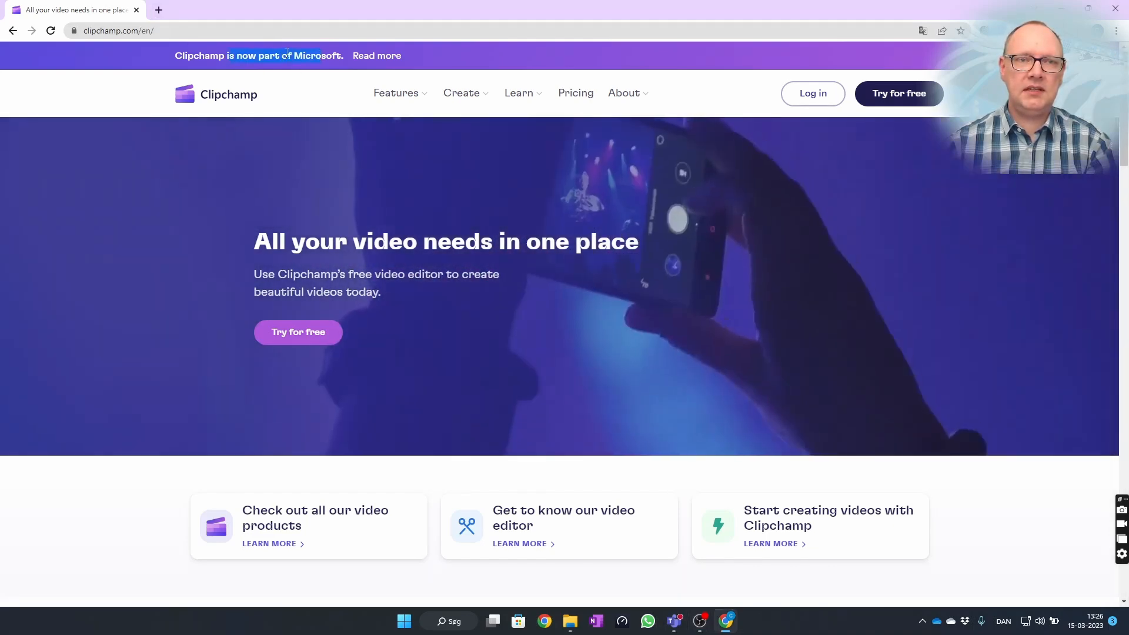
Step: Open microsoft.com in a new browser tab and go to the Microsoft account overview page
{"action": "left_click", "coordinate": [159, 10]}
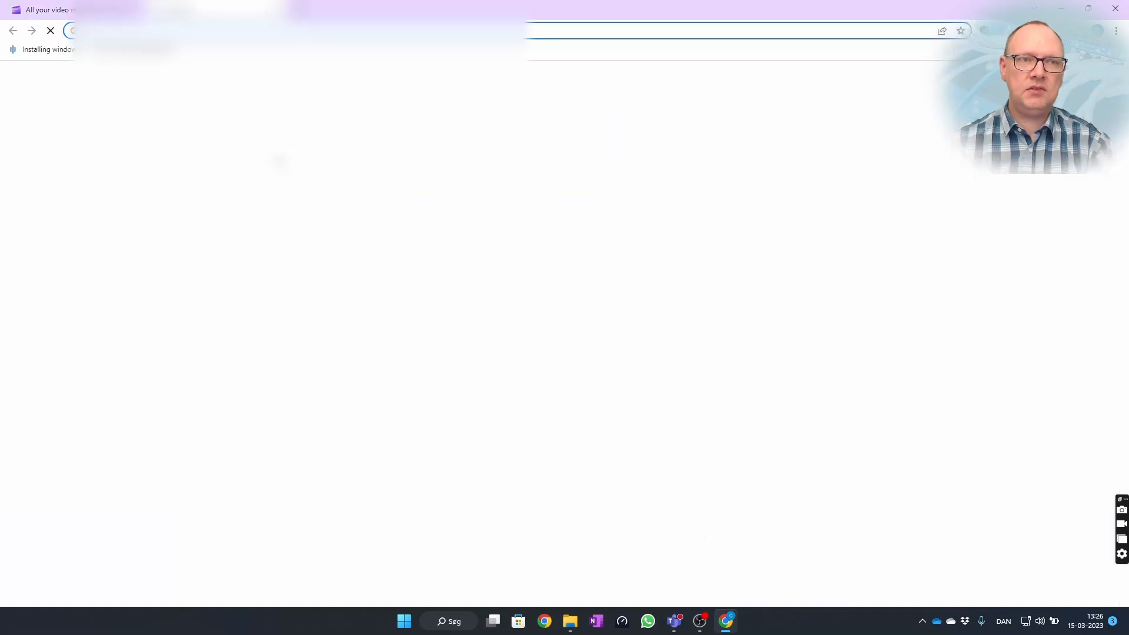
{"action": "left_click", "coordinate": [612, 167]}
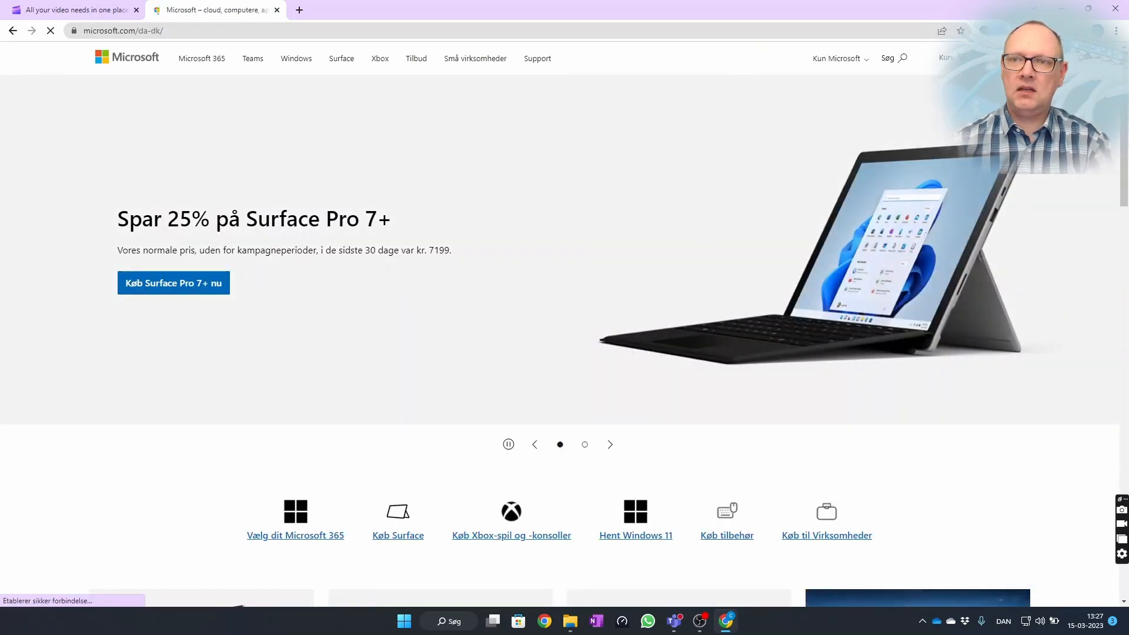
{"action": "left_click", "coordinate": [956, 154]}
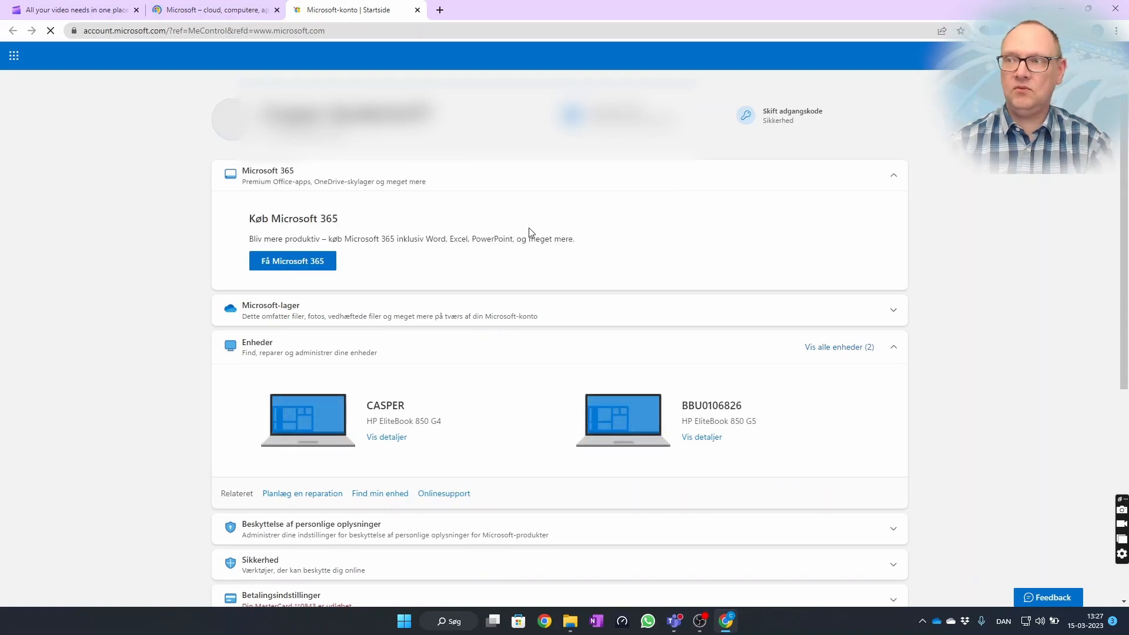
Step: Examine the price and included apps of the Microsoft 365 Personal plan, closing the offer and both Microsoft tabs when done
{"action": "left_click", "coordinate": [304, 267]}
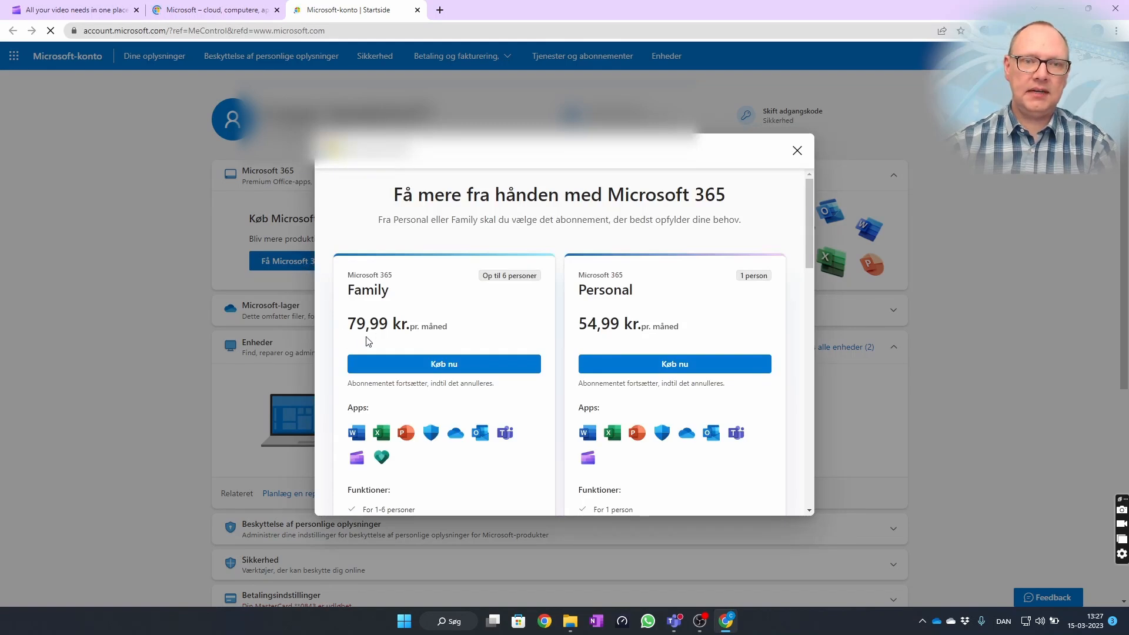
{"action": "left_click_drag", "start_coordinate": [597, 286], "coordinate": [618, 318]}
{"action": "left_click", "coordinate": [588, 471]}
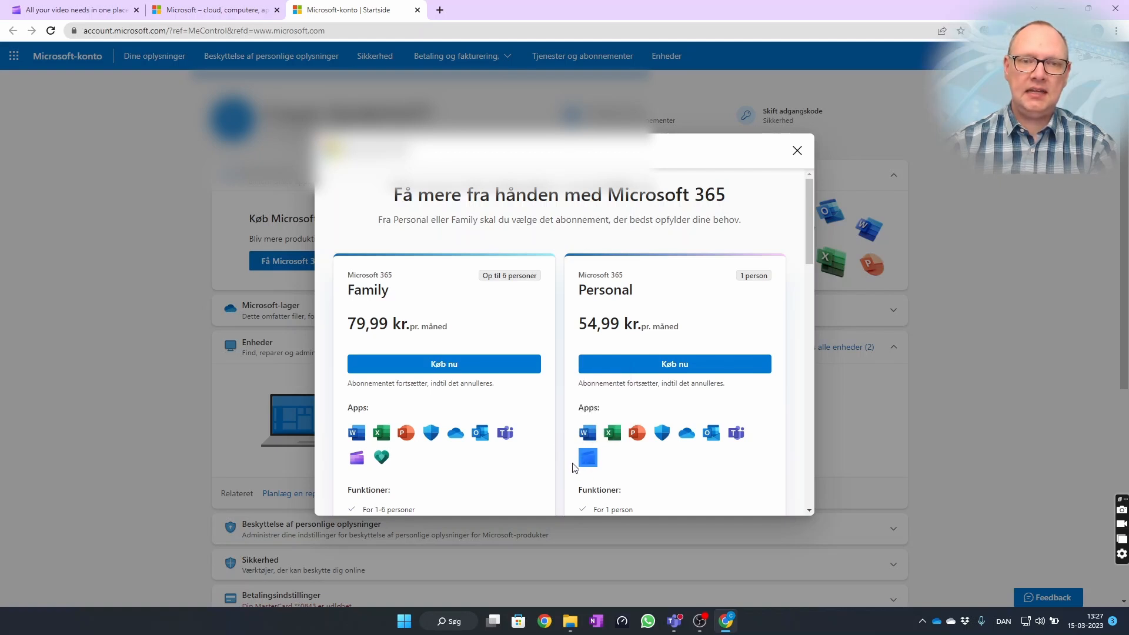
{"action": "mouse_move", "coordinate": [588, 462]}
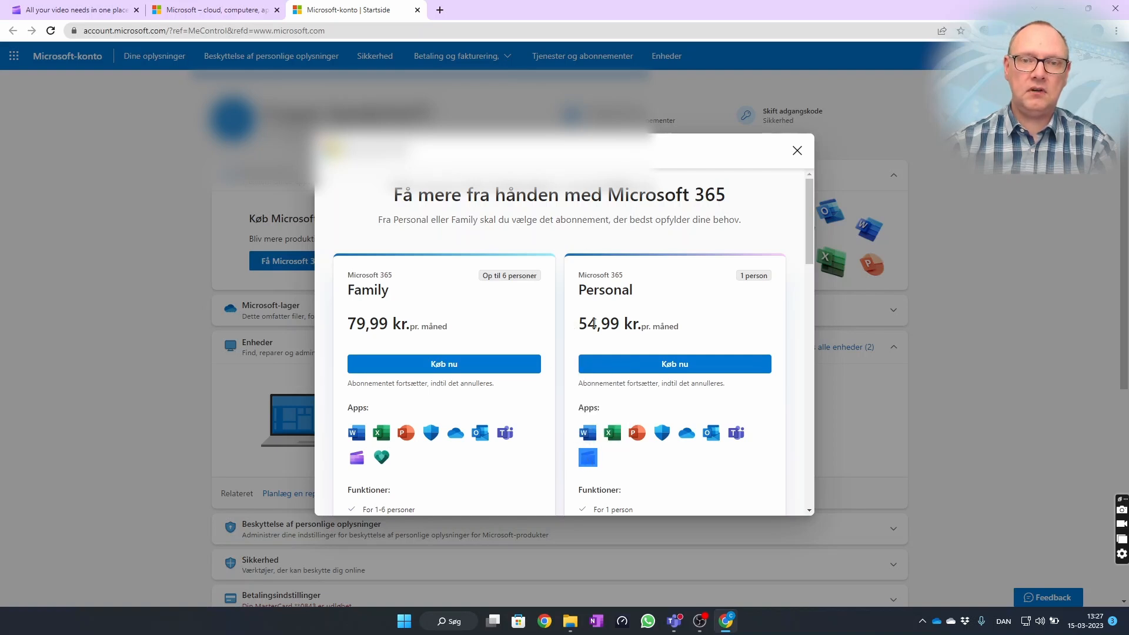
{"action": "left_click", "coordinate": [798, 154]}
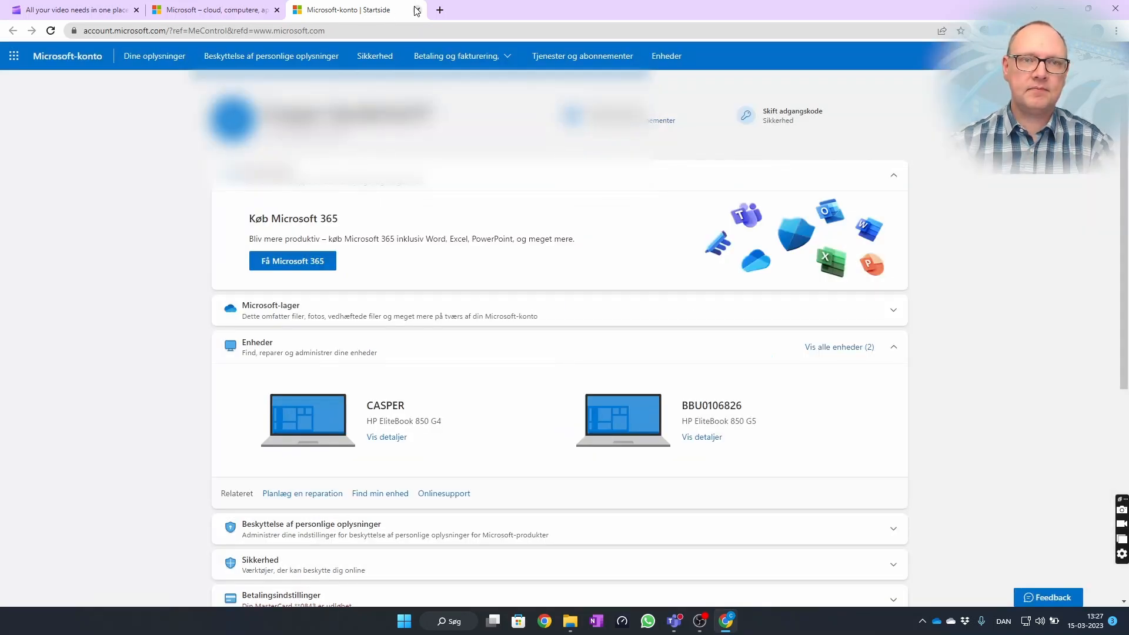
{"action": "left_click", "coordinate": [418, 10]}
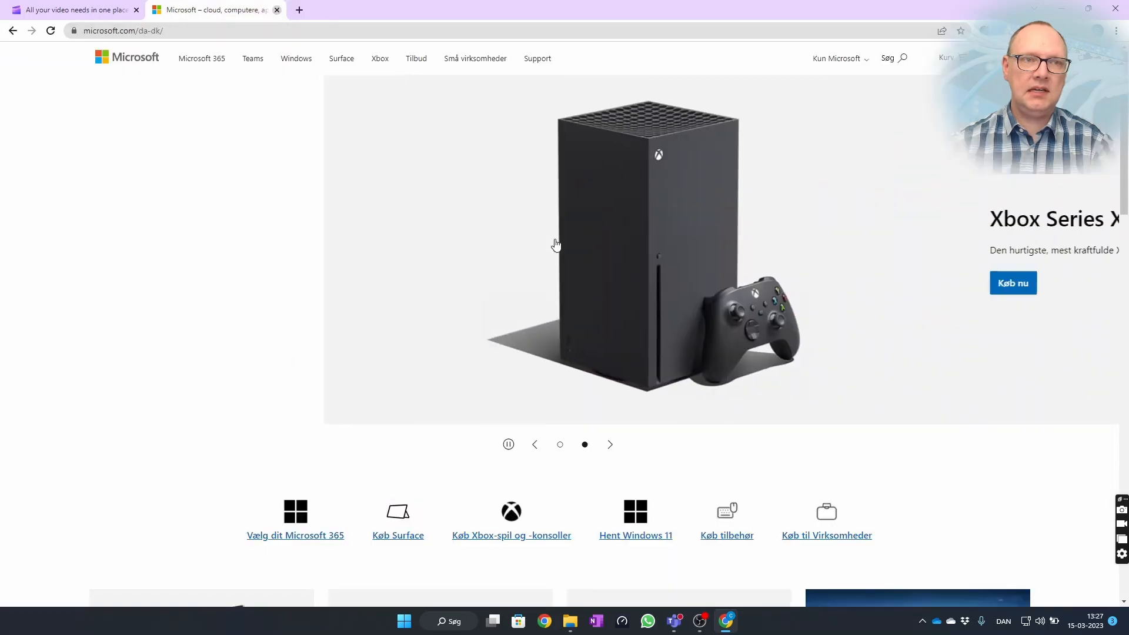
{"action": "left_click", "coordinate": [277, 10]}
Step: Log in to Clipchamp and create a new video from scratch
{"action": "left_click", "coordinate": [812, 97]}
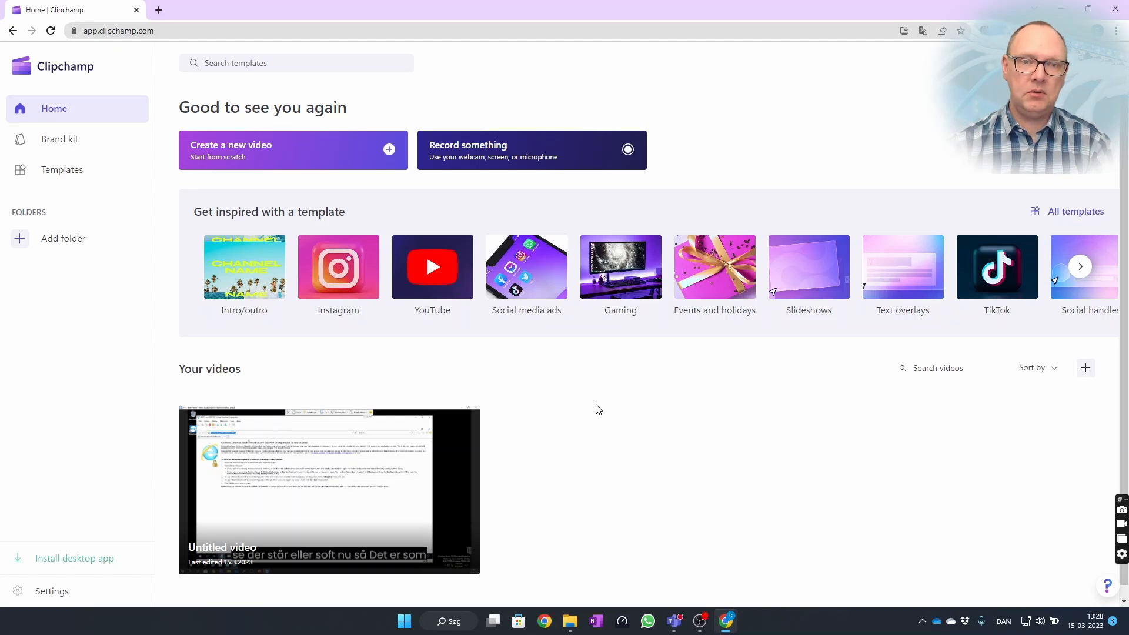
{"action": "left_click", "coordinate": [289, 152]}
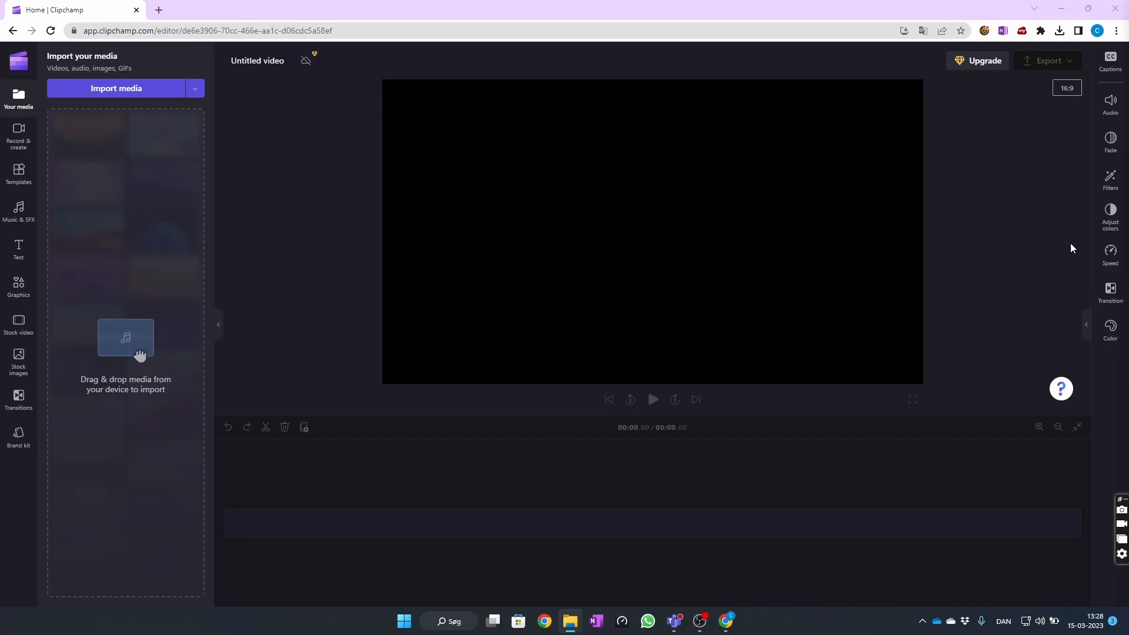
Step: Import Find i2c adressen (1).mp4 from the file window into the project media and place it at the start of the timeline
{"action": "left_click_drag", "start_coordinate": [1128, 217], "coordinate": [213, 416]}
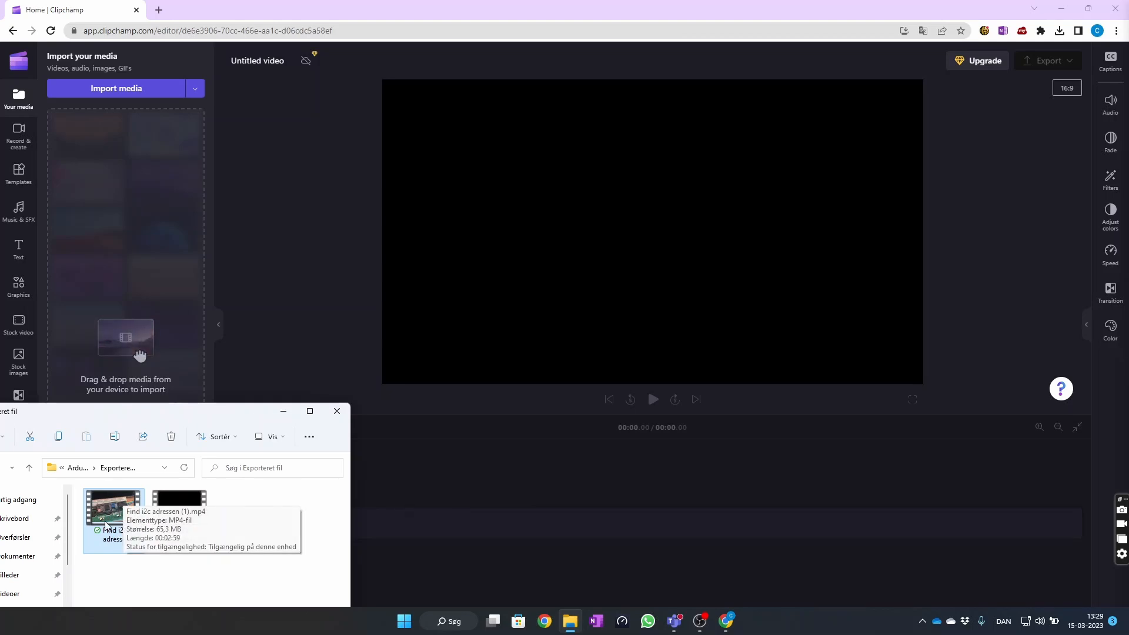
{"action": "left_click_drag", "start_coordinate": [105, 521], "coordinate": [130, 305]}
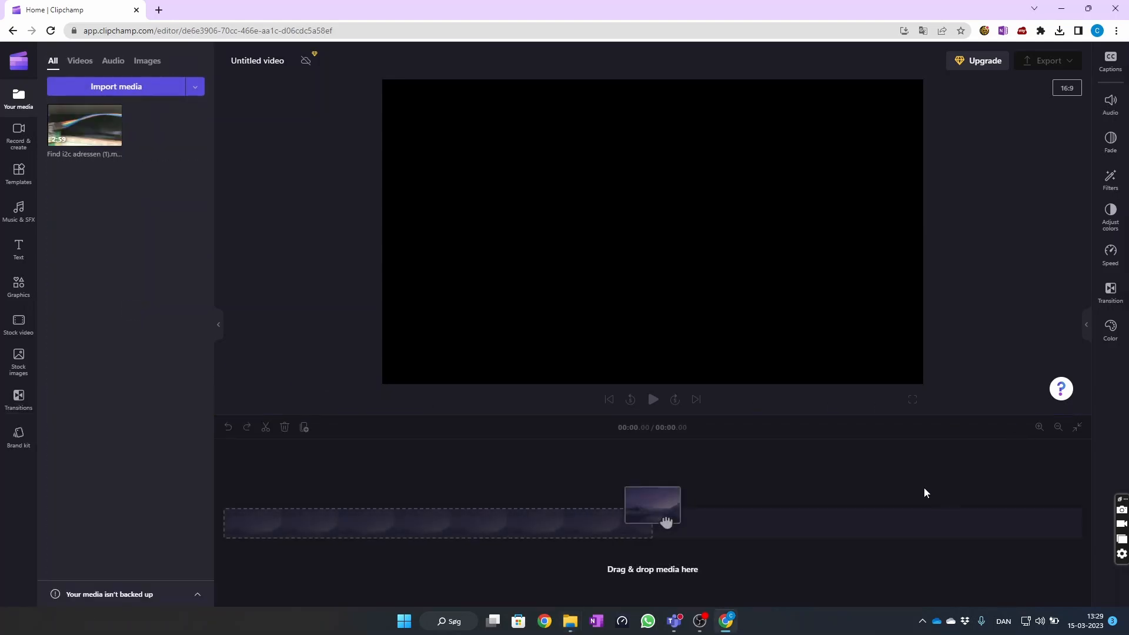
{"action": "mouse_move", "coordinate": [89, 131]}
{"action": "left_click_drag", "start_coordinate": [89, 132], "coordinate": [471, 538]}
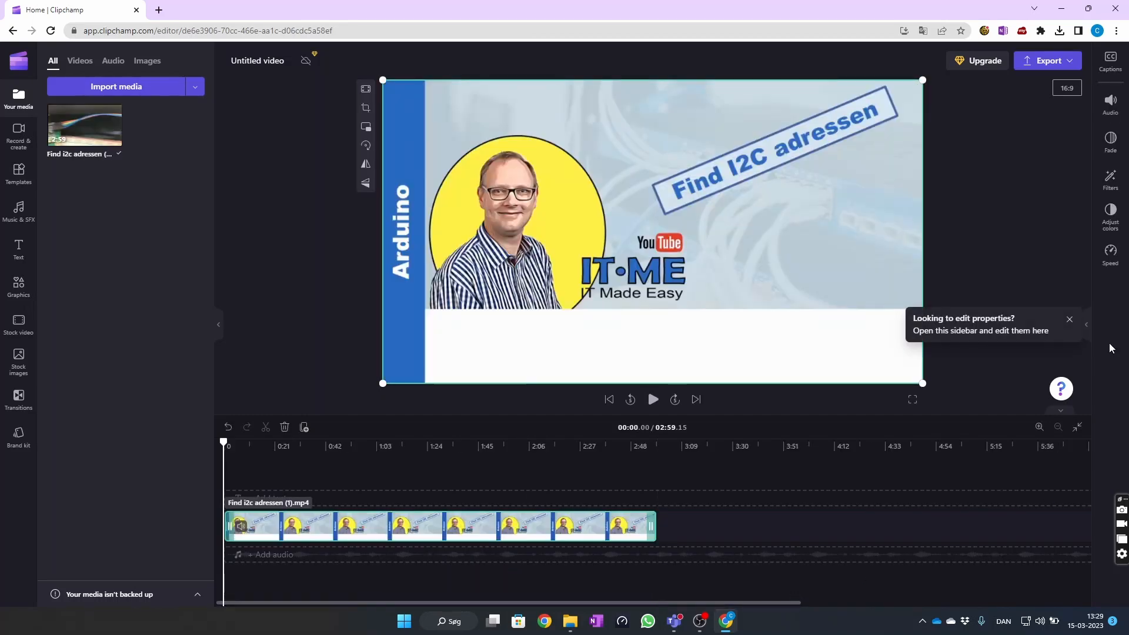
{"action": "left_click", "coordinate": [1069, 322]}
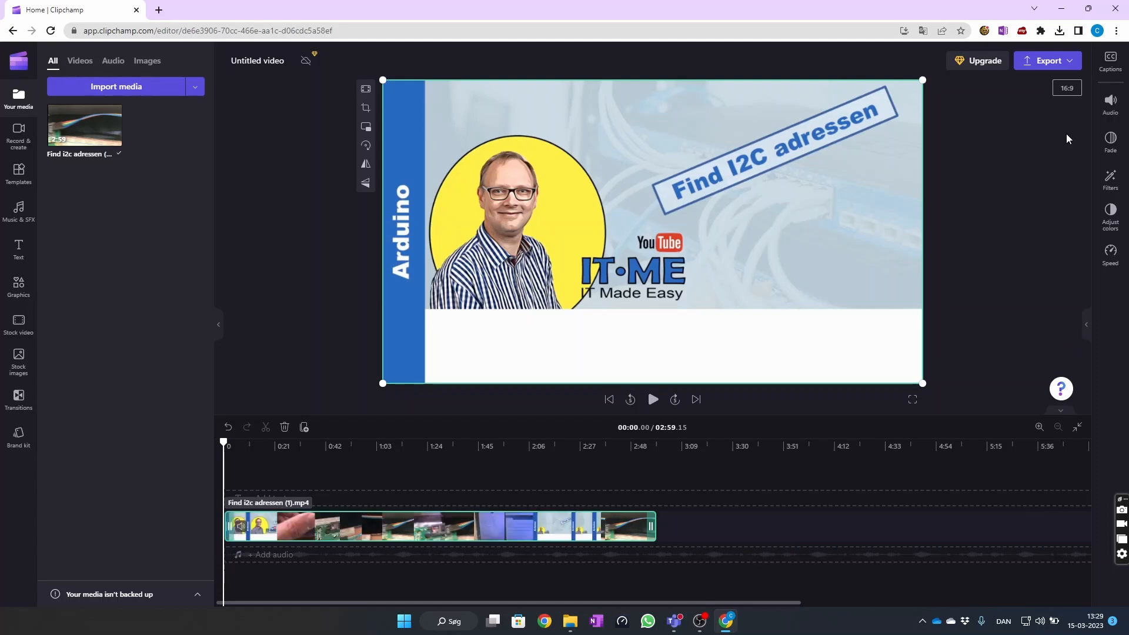
Step: Turn on auto-captions for the project with Danish (Denmark) as the caption recognition language
{"action": "left_click", "coordinate": [1111, 61]}
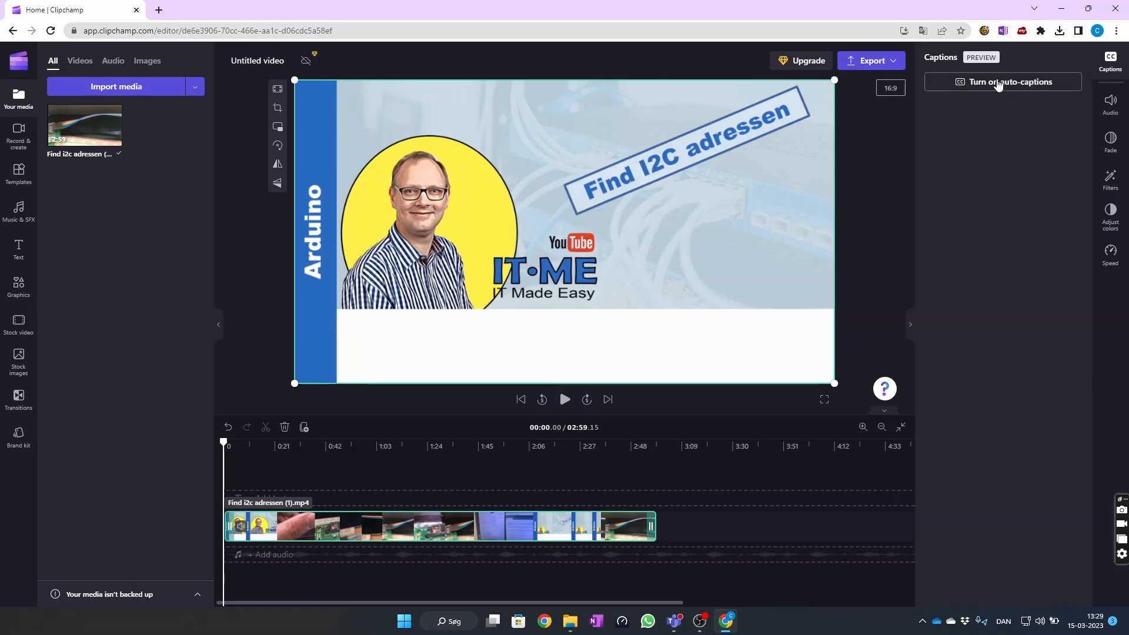
{"action": "left_click", "coordinate": [998, 84]}
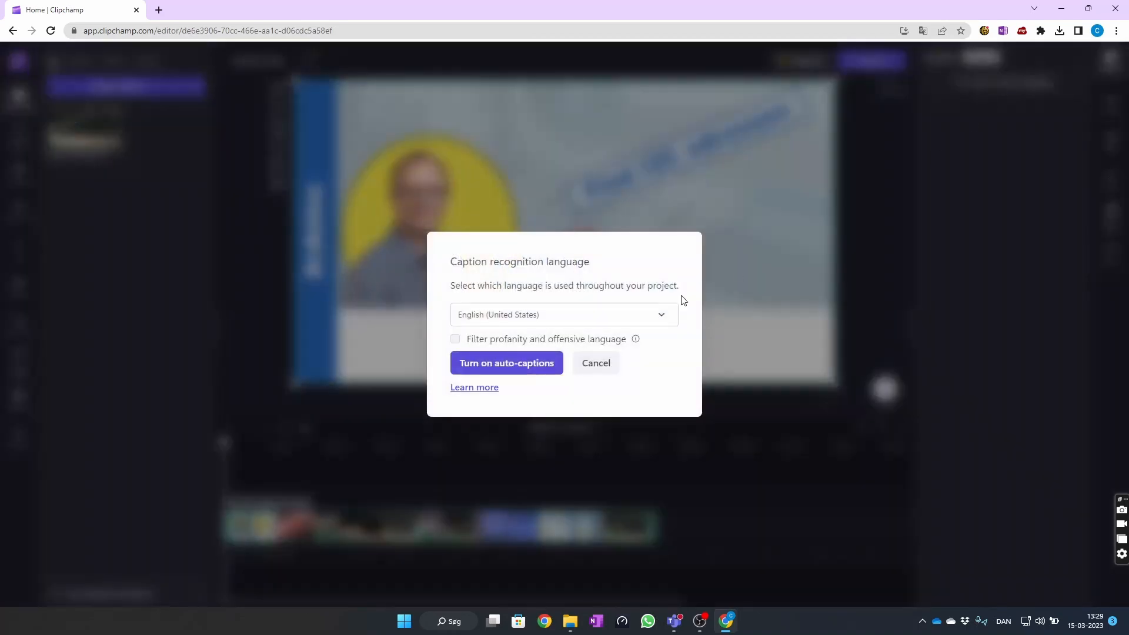
{"action": "left_click", "coordinate": [603, 314]}
{"action": "type", "text": "d"}
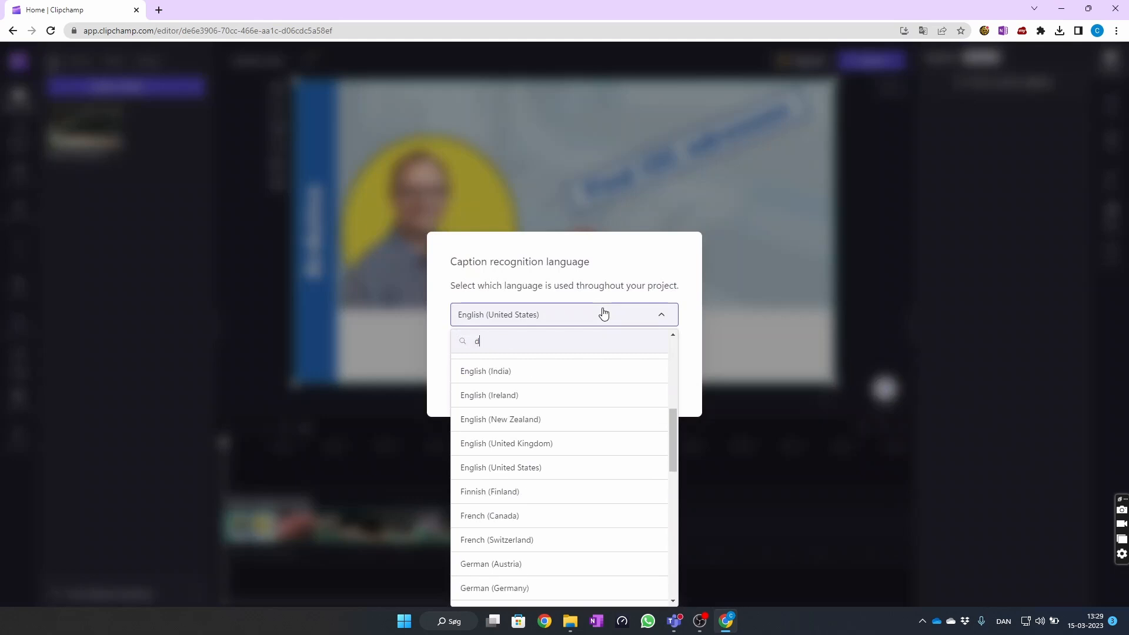
{"action": "type", "text": "ani"}
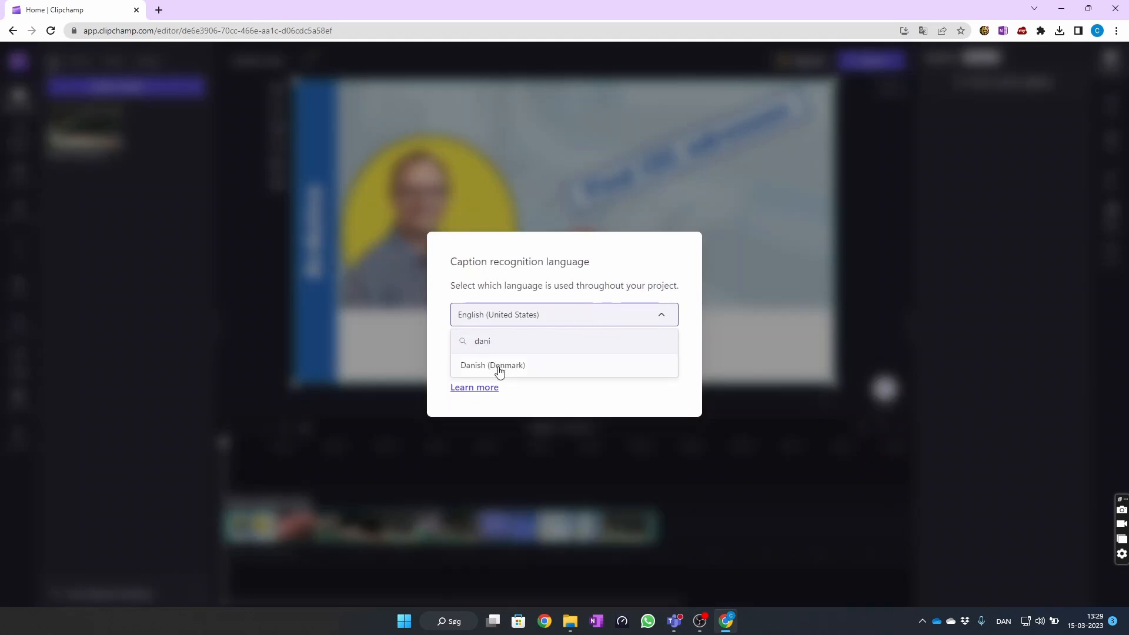
{"action": "left_click", "coordinate": [497, 368]}
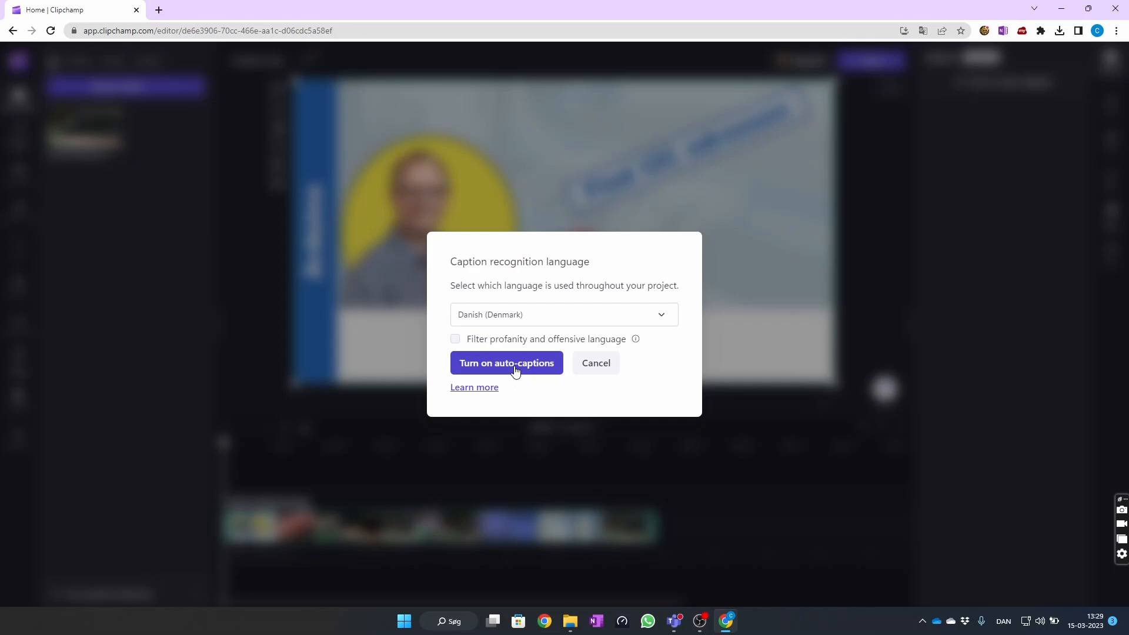
{"action": "left_click", "coordinate": [515, 369]}
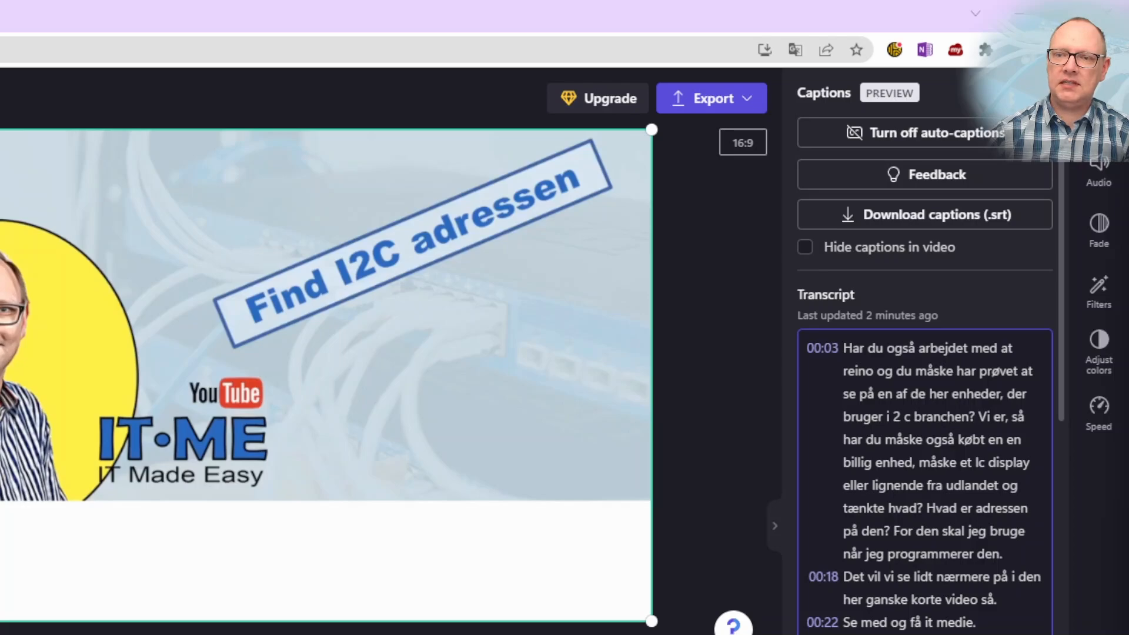
Step: Play the transcript from the word "reino" in the 00:03 caption and correct that word to "arduino"
{"action": "scroll", "coordinate": [924, 352], "scroll_direction": "down", "scroll_amount": 20}
{"action": "scroll", "coordinate": [925, 353], "scroll_direction": "up", "scroll_amount": 20}
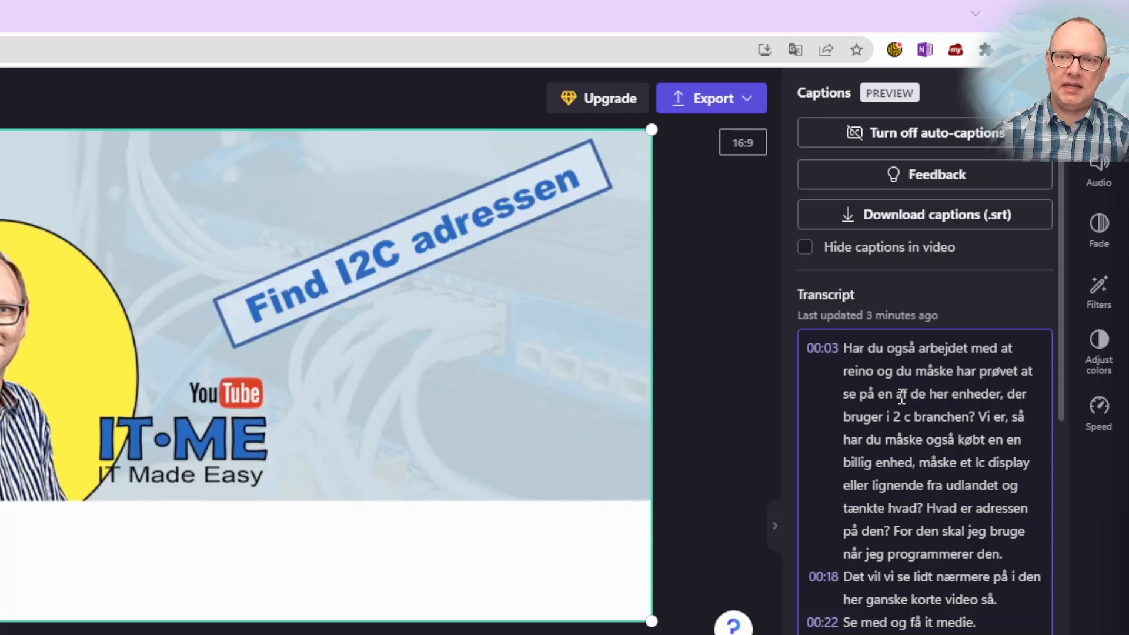
{"action": "left_click", "coordinate": [859, 370]}
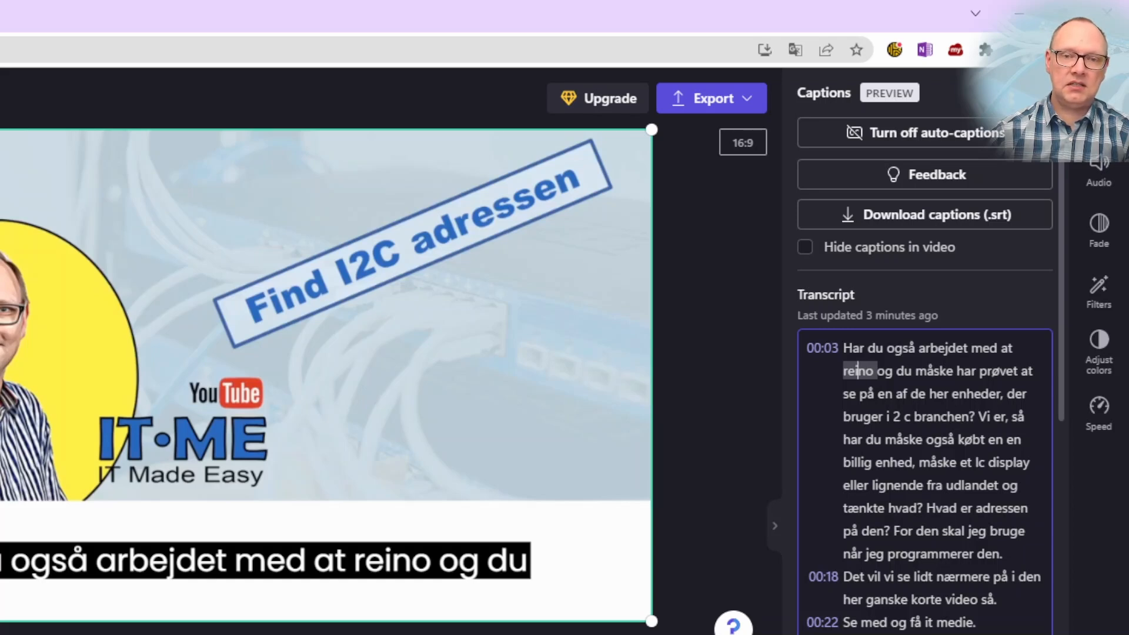
{"action": "key", "text": "space"}
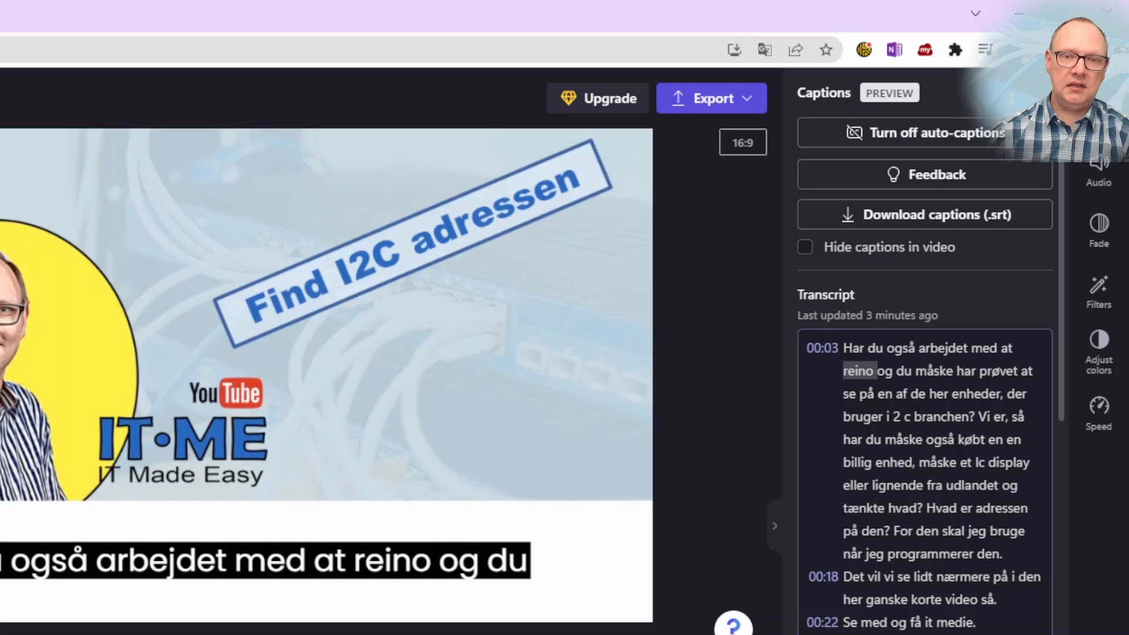
{"action": "key", "text": "space"}
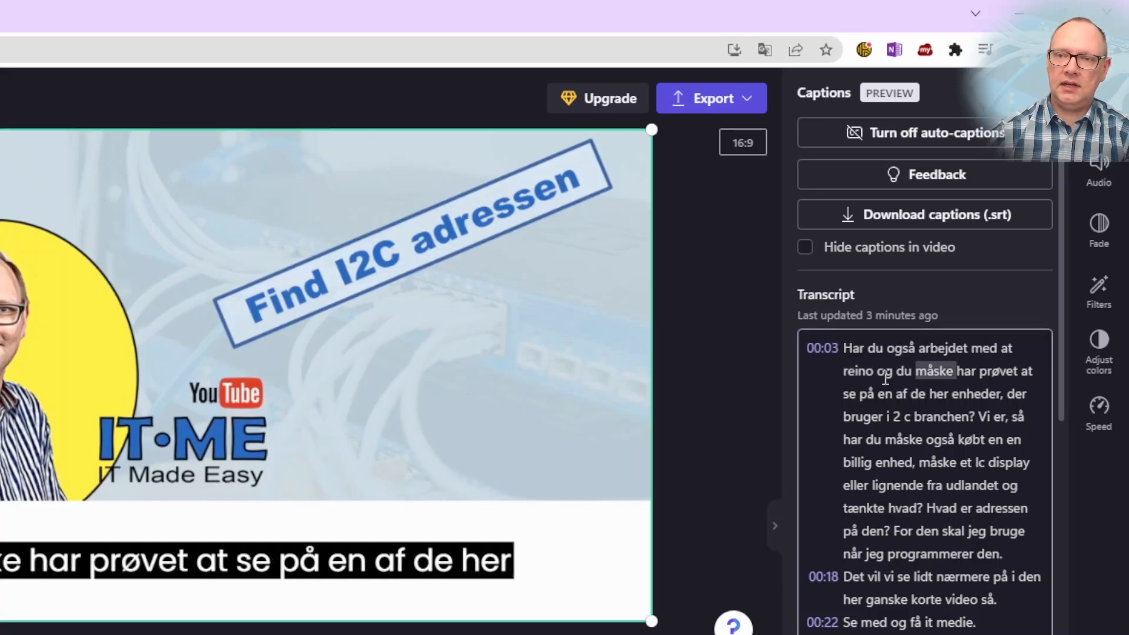
{"action": "key", "text": "Home"}
{"action": "type", "text": "ardu"}
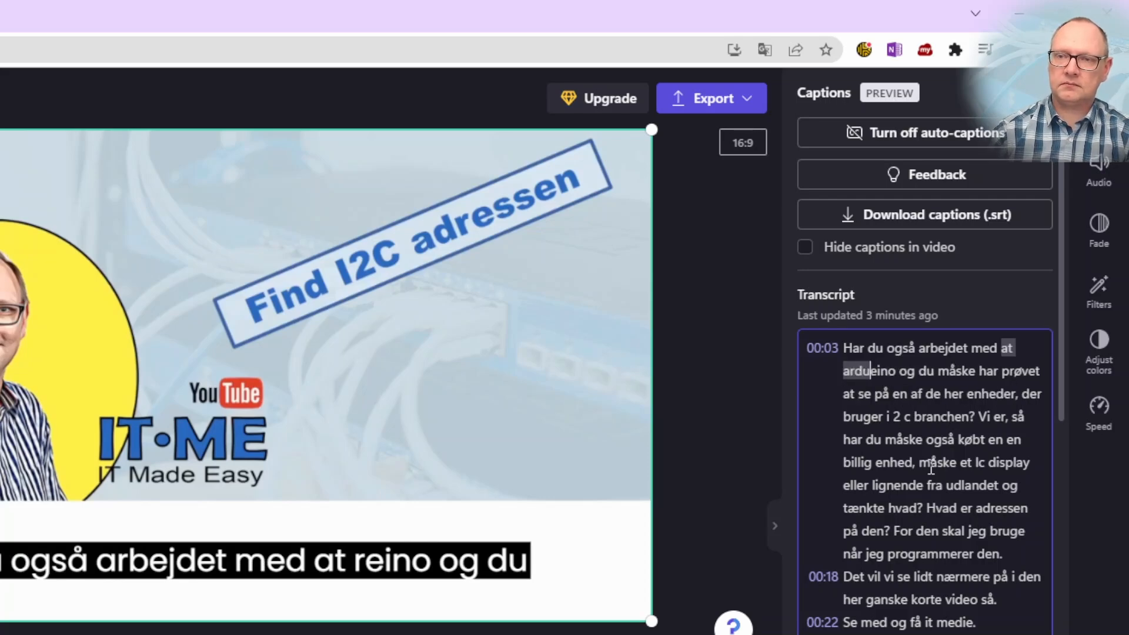
{"action": "key", "text": "Delete"}
{"action": "key", "text": "Delete"}
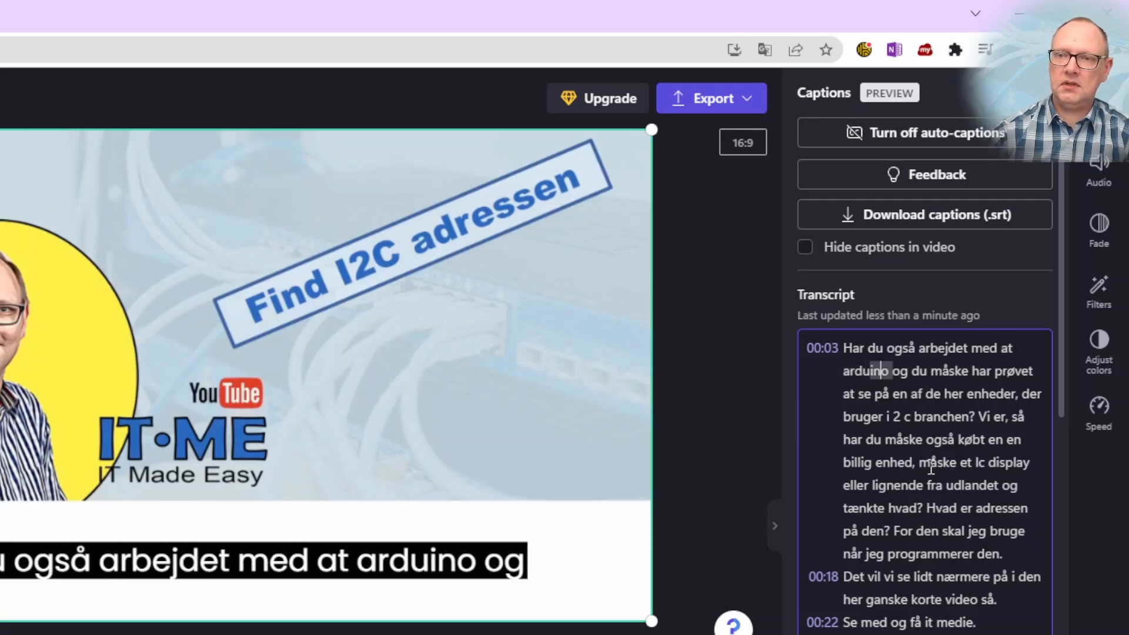
Step: Download the captions as an .srt file and show the downloaded Untitled video.srt in its folder
{"action": "scroll", "coordinate": [955, 485], "scroll_direction": "down", "scroll_amount": 5}
{"action": "scroll", "coordinate": [953, 491], "scroll_direction": "up", "scroll_amount": 5}
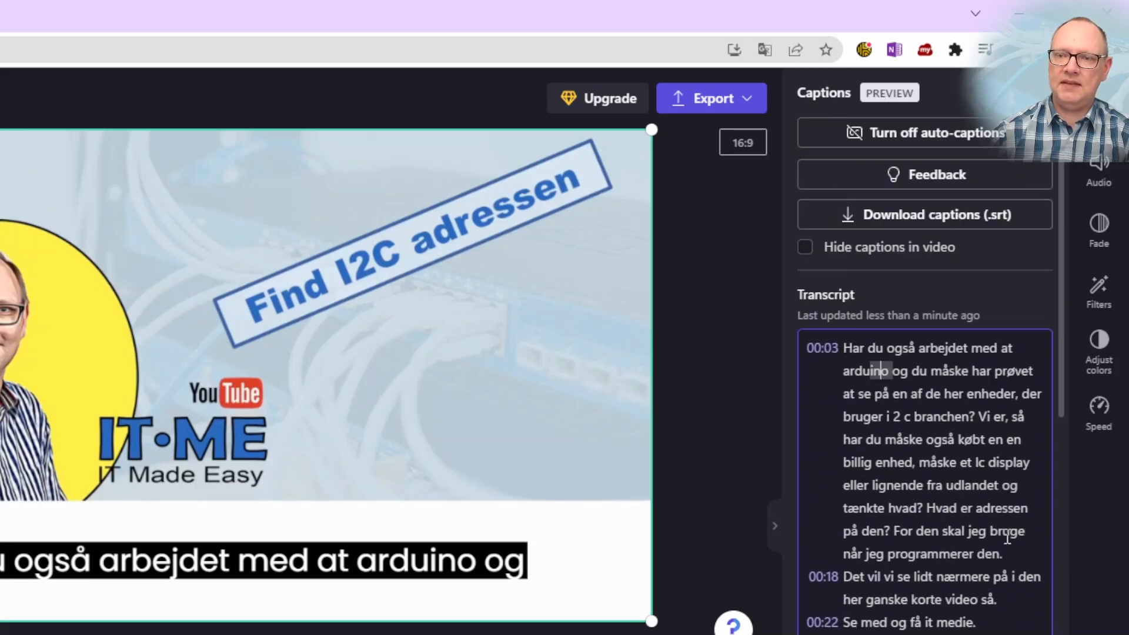
{"action": "left_click", "coordinate": [935, 218]}
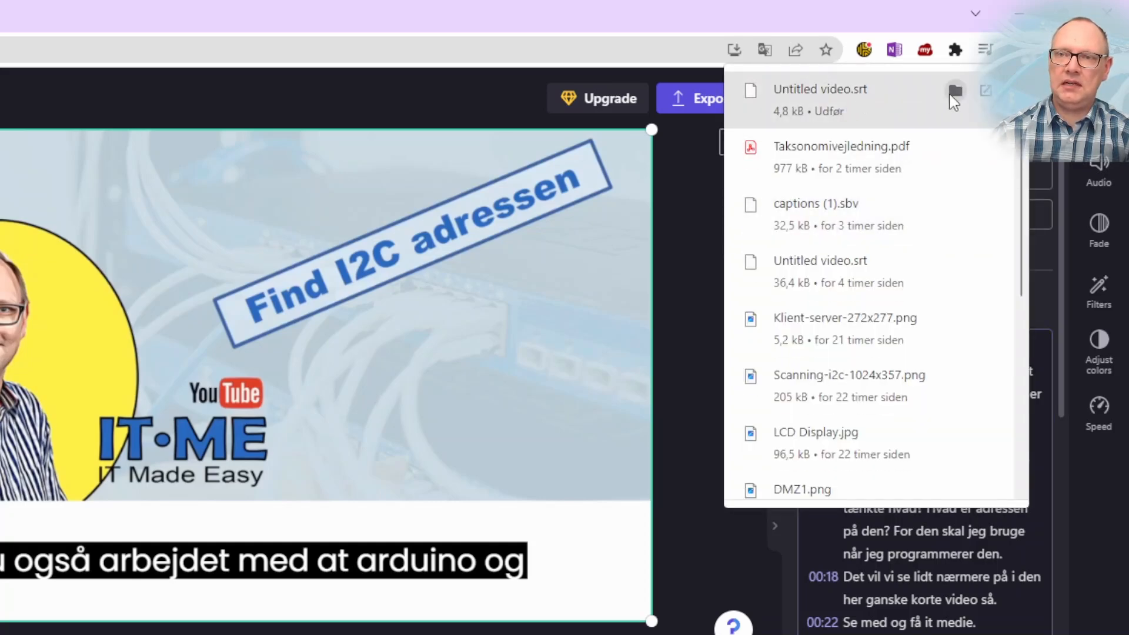
{"action": "left_click", "coordinate": [955, 92]}
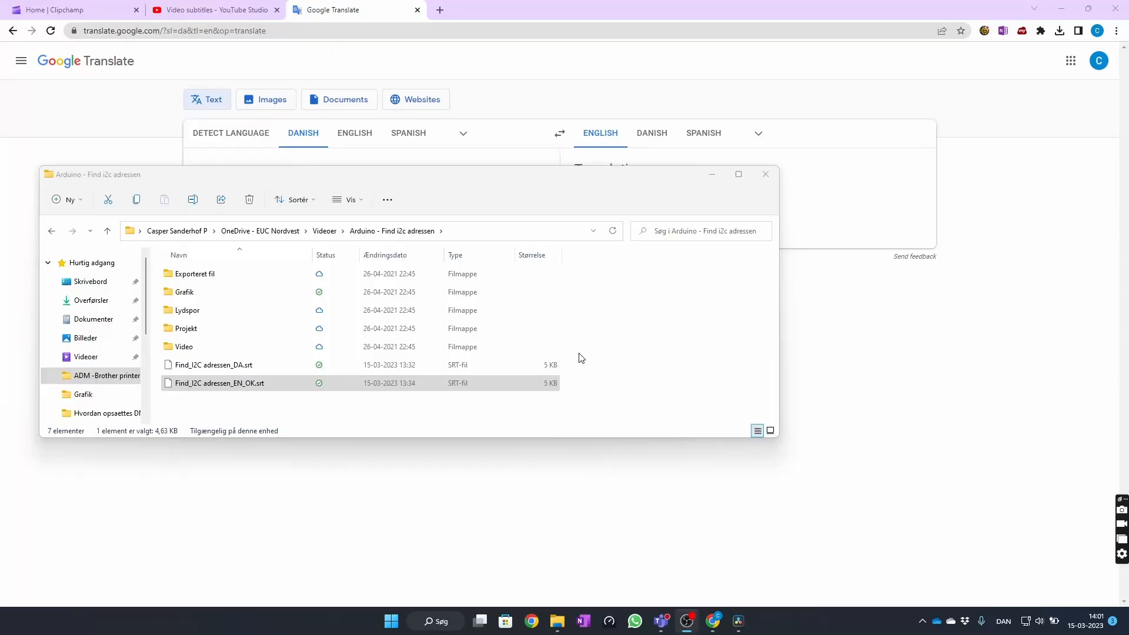
Step: Duplicate Find_I2C adressen_DA.srt within the Arduino - Find i2c adressen folder
{"action": "left_click", "coordinate": [203, 379]}
{"action": "left_click", "coordinate": [229, 368]}
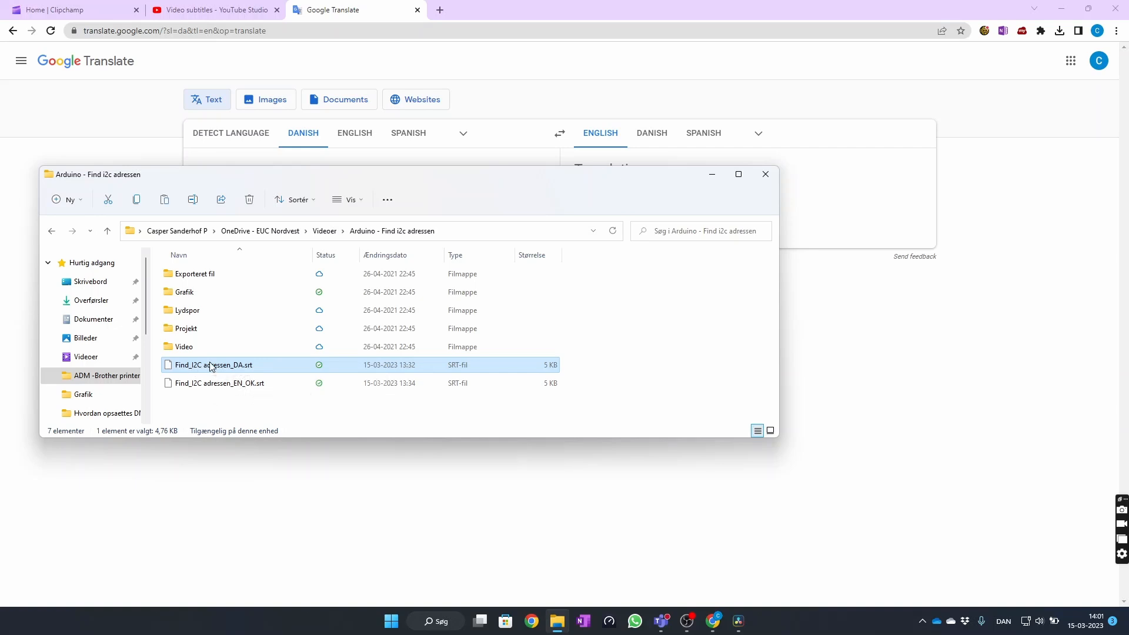
{"action": "key", "text": "ctrl+c"}
{"action": "key", "text": "ctrl+v"}
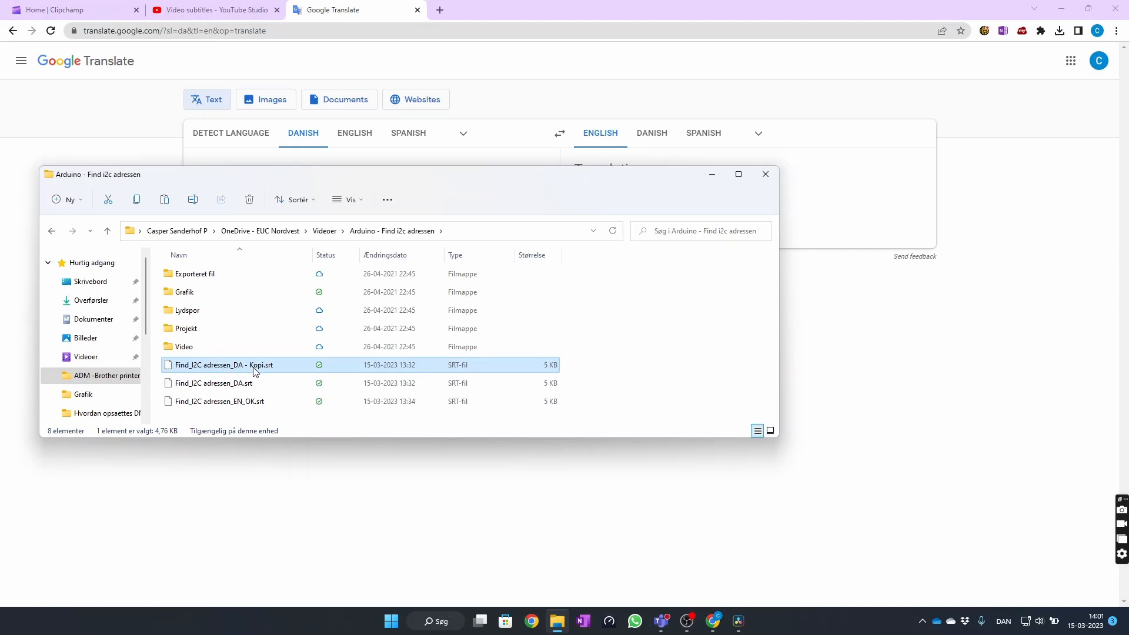
Step: Rename the duplicated subtitle file as Find_I2C adressen_EN.srt
{"action": "left_click", "coordinate": [269, 375]}
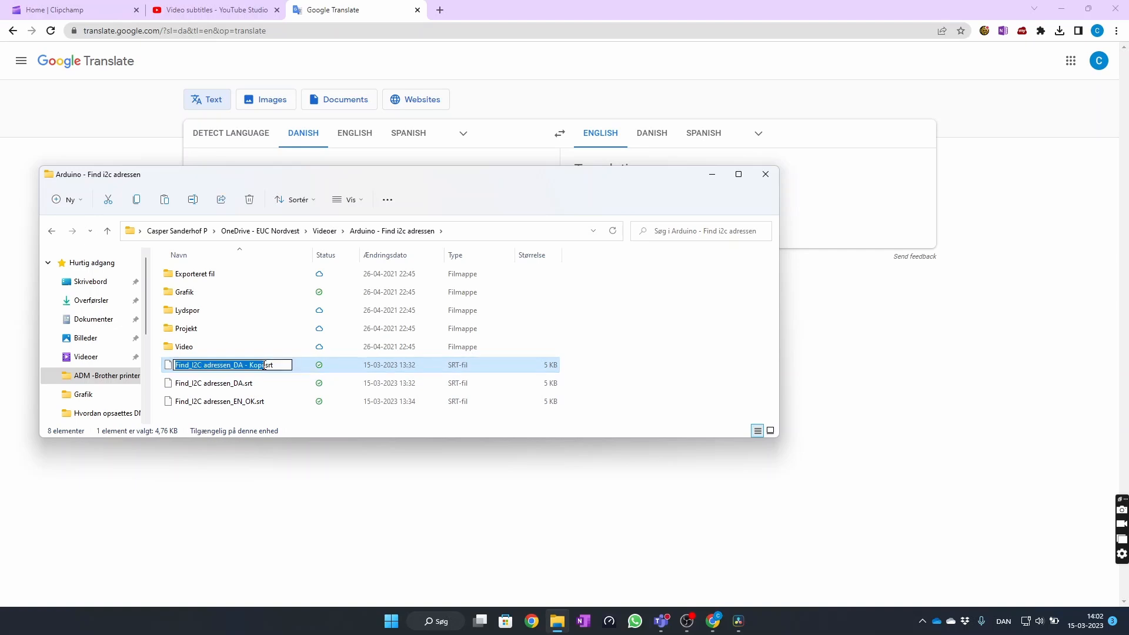
{"action": "key", "text": "Right"}
{"action": "key", "text": "Home"}
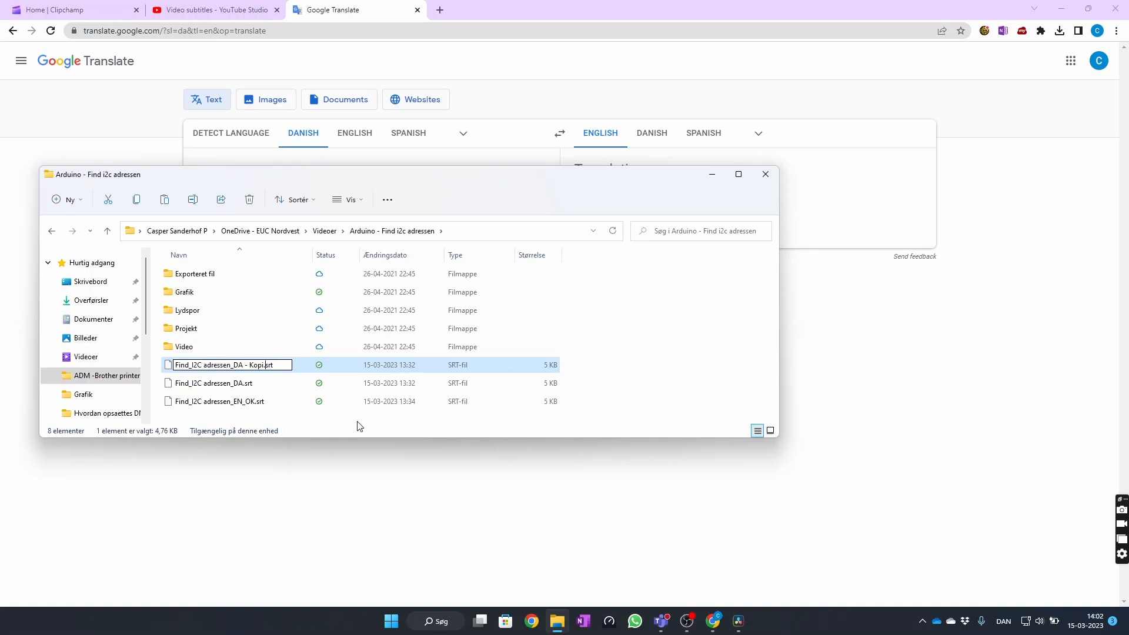
{"action": "key", "text": "BackSpace"}
{"action": "key", "text": "BackSpace"}
{"action": "key", "text": "BackSpace"}
{"action": "key", "text": "BackSpace"}
{"action": "key", "text": "BackSpace"}
{"action": "key", "text": "BackSpace"}
{"action": "key", "text": "BackSpace"}
{"action": "key", "text": "BackSpace"}
{"action": "key", "text": "BackSpace"}
{"action": "type", "text": "EN"}
{"action": "key", "text": "Return"}
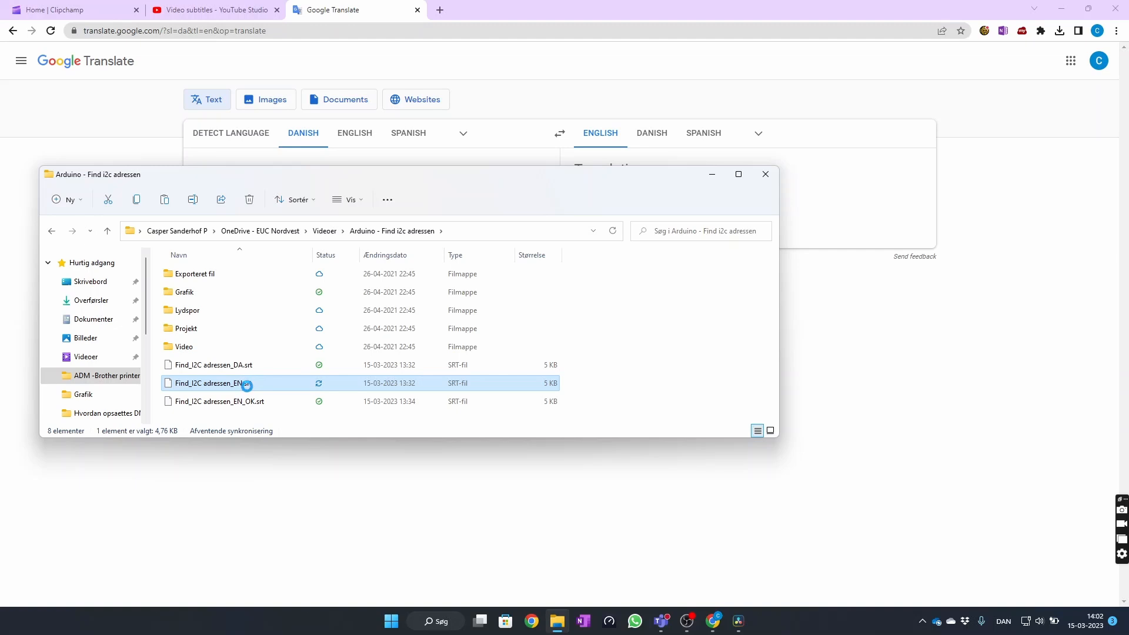
Step: Open Find_I2C adressen_EN.srt in Notepad (Notesblok) and copy its entire text
{"action": "right_click", "coordinate": [251, 383]}
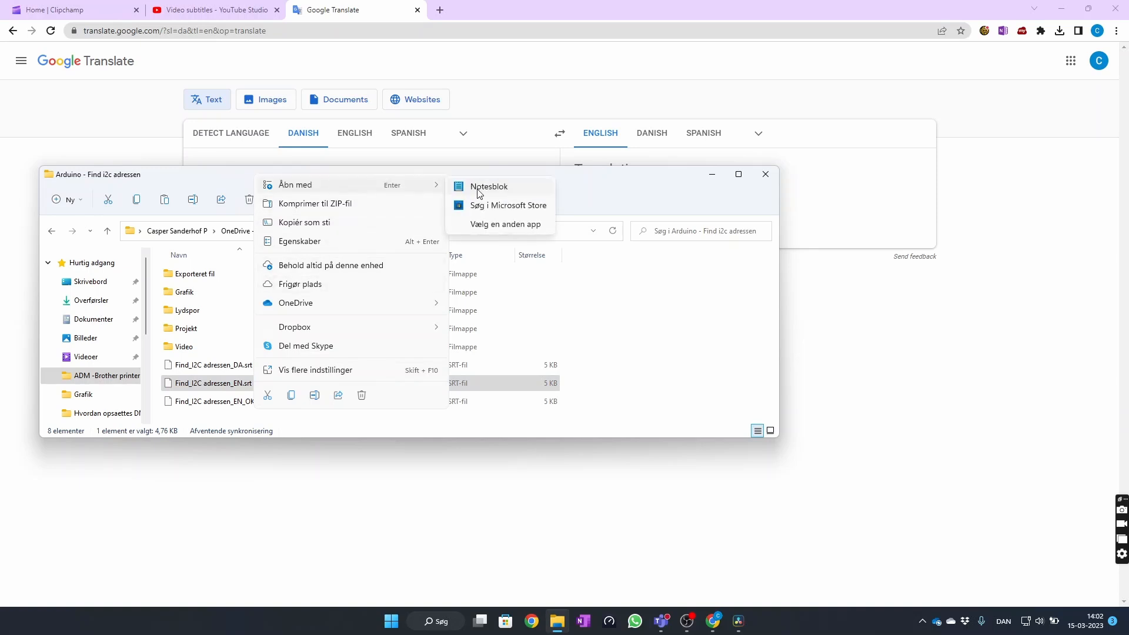
{"action": "left_click", "coordinate": [618, 355]}
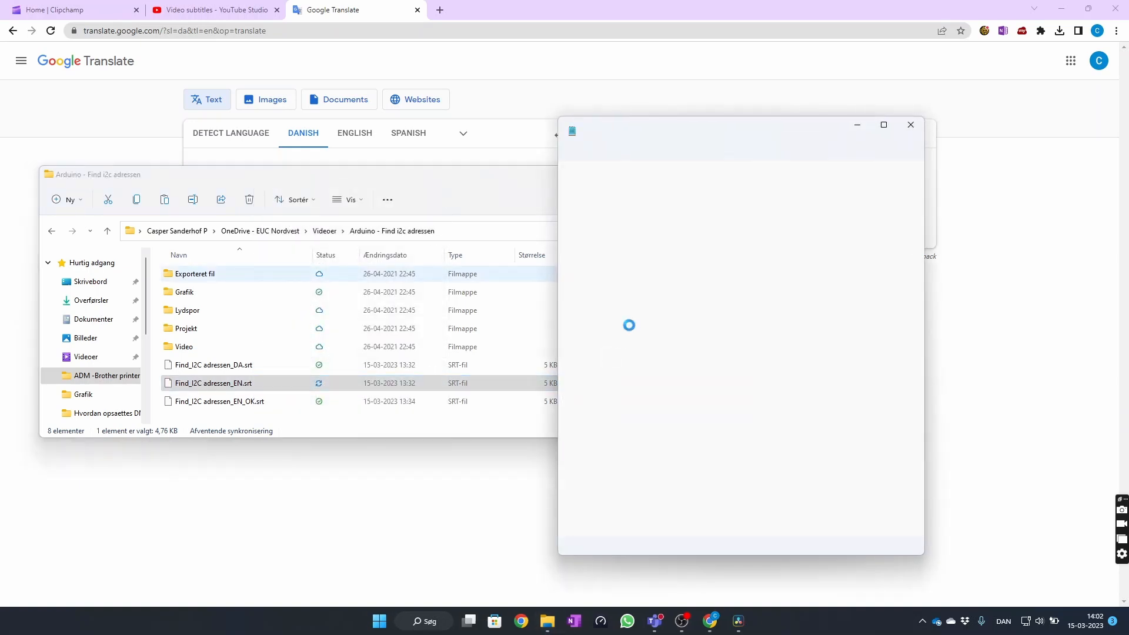
{"action": "left_click_drag", "start_coordinate": [768, 132], "coordinate": [360, 129]}
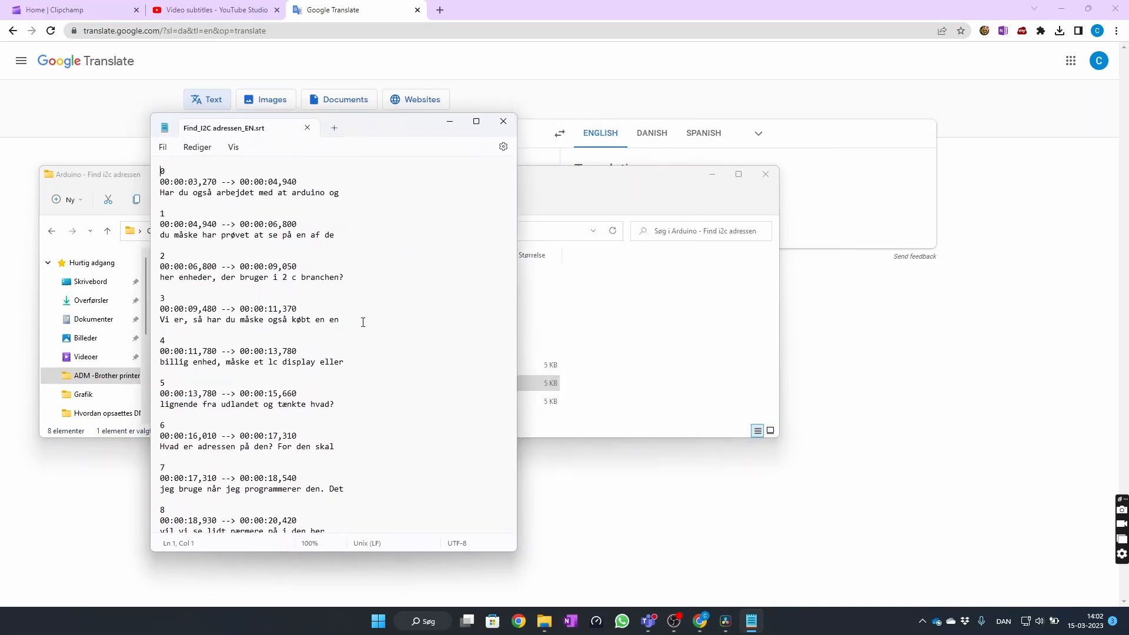
{"action": "key", "text": "ctrl+a"}
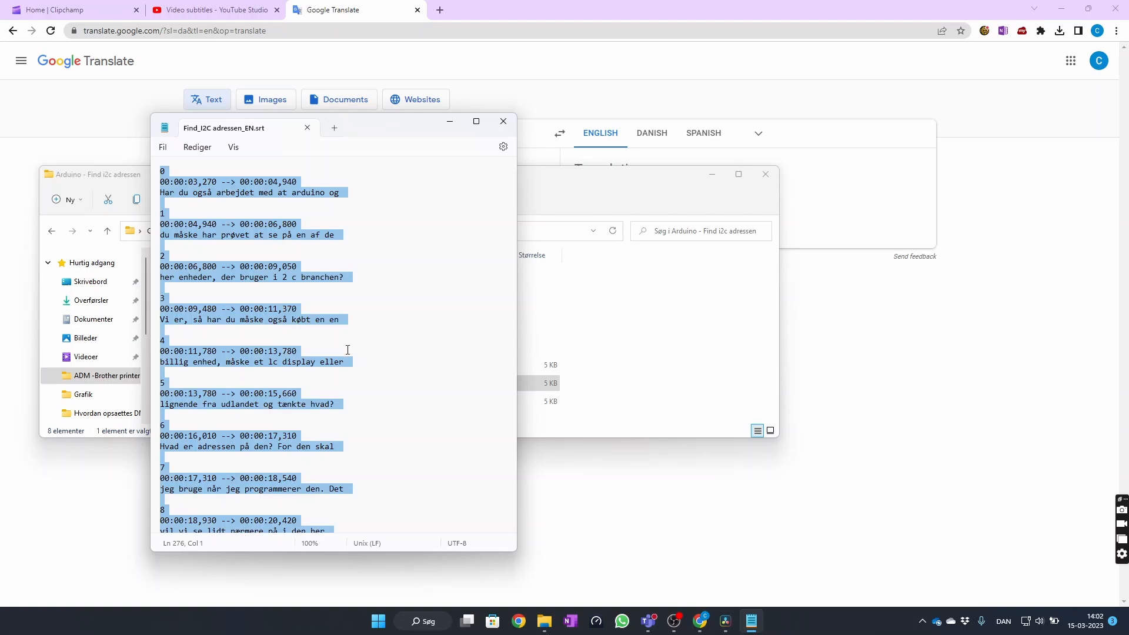
{"action": "left_click", "coordinate": [197, 147]}
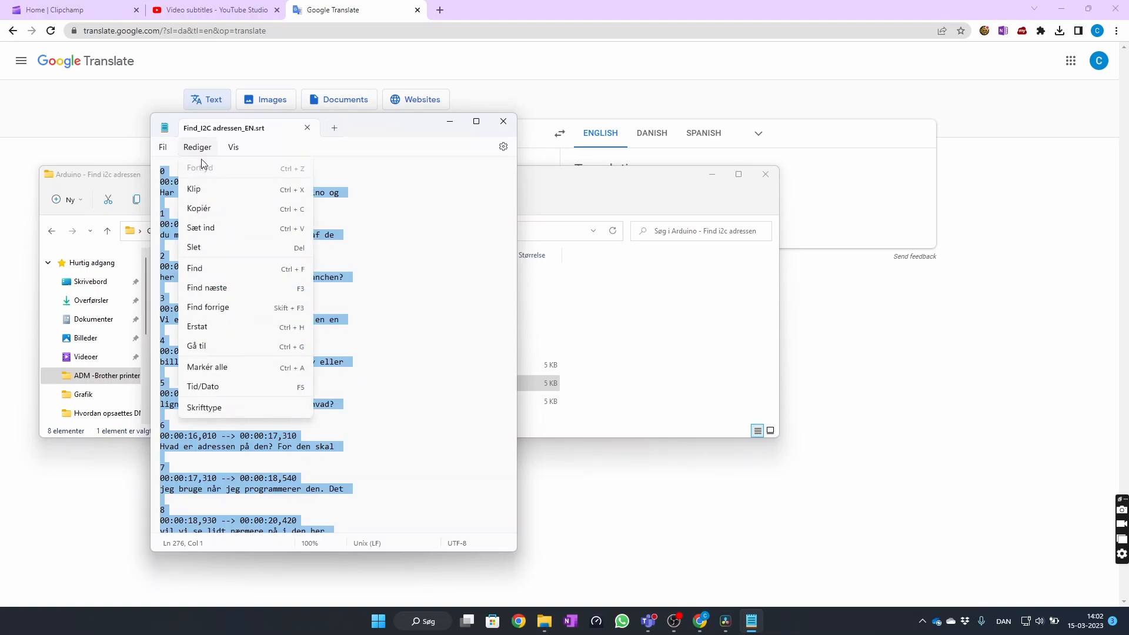
{"action": "left_click", "coordinate": [204, 210]}
Step: Switch to Google Translate, paste the captions as Danish source text for translation into English, and look over the translation
{"action": "left_click", "coordinate": [497, 5]}
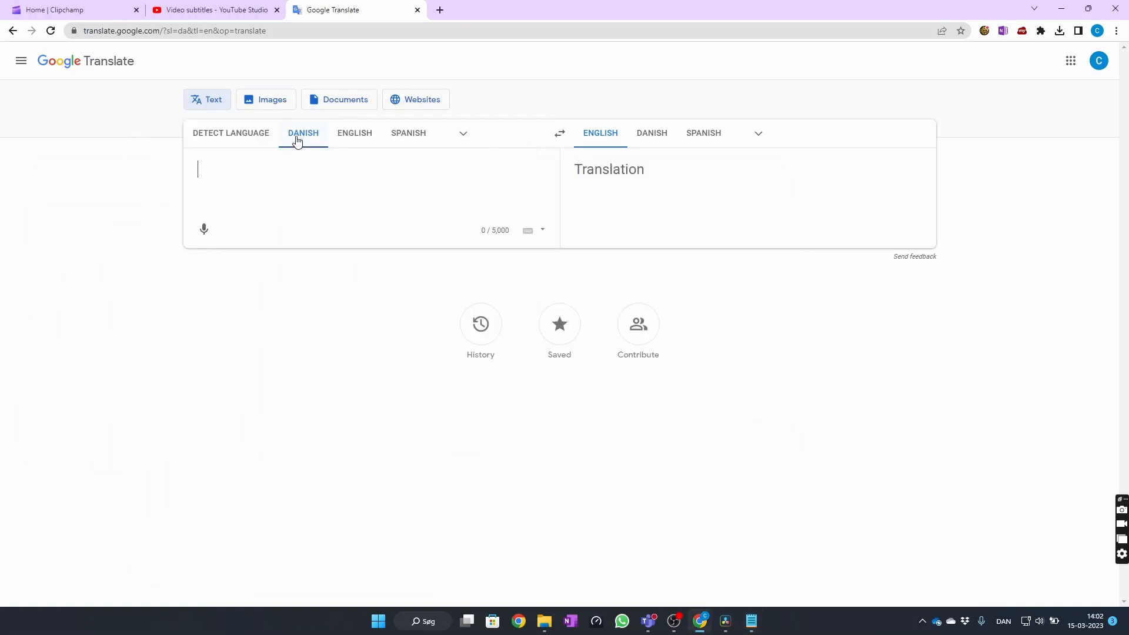
{"action": "right_click", "coordinate": [224, 184]}
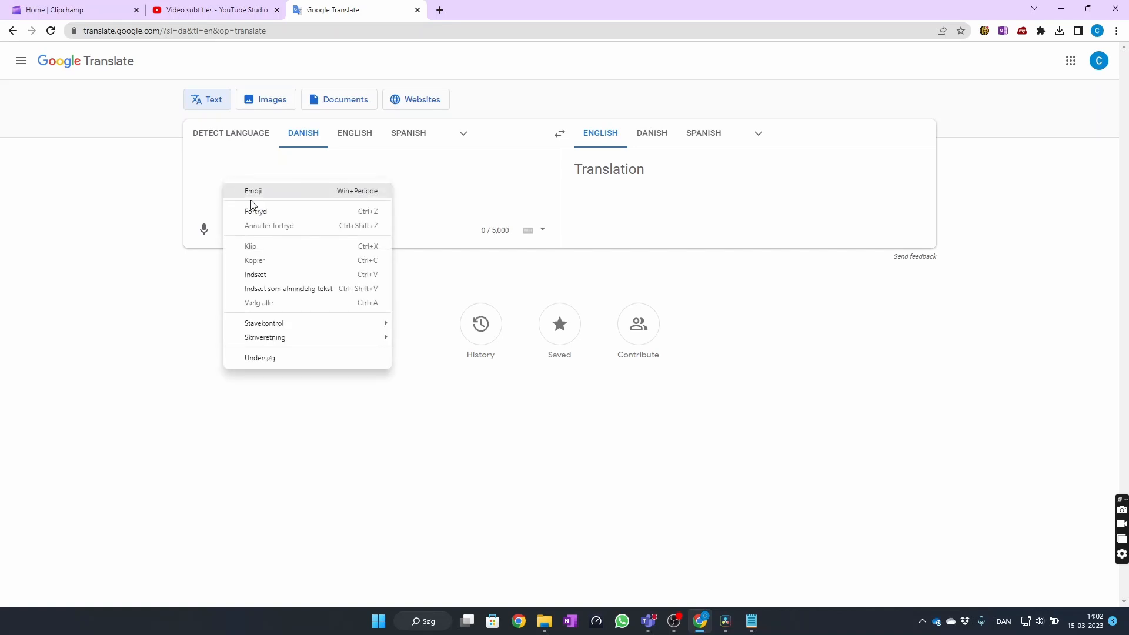
{"action": "left_click", "coordinate": [255, 275]}
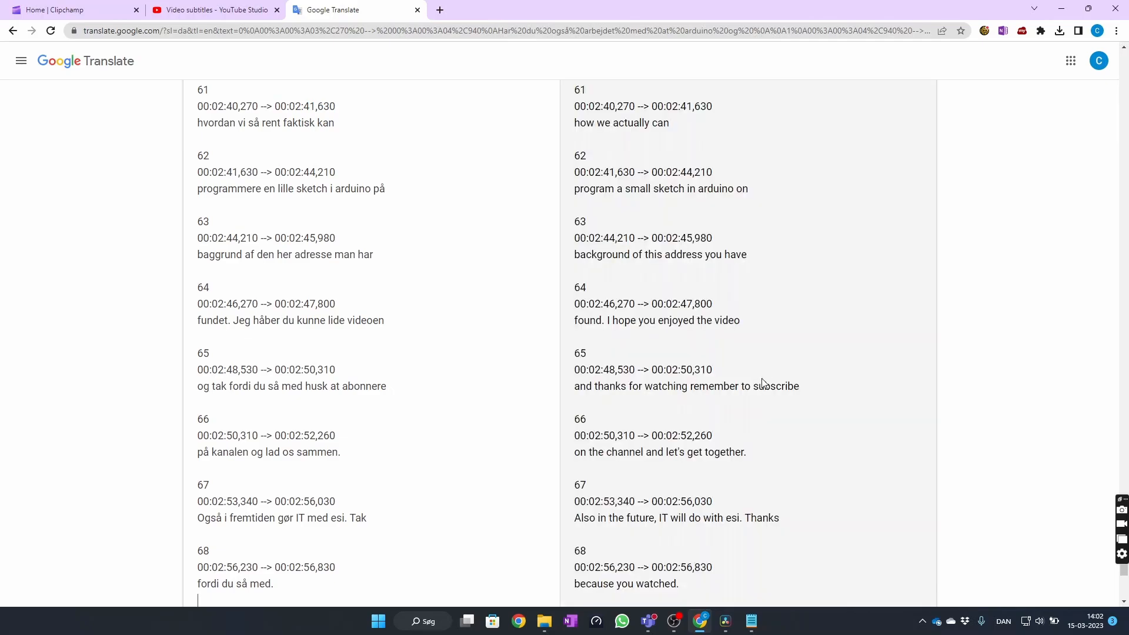
{"action": "scroll", "coordinate": [761, 382], "scroll_direction": "up", "scroll_amount": 20}
{"action": "scroll", "coordinate": [762, 401], "scroll_direction": "up", "scroll_amount": 20}
{"action": "scroll", "coordinate": [762, 402], "scroll_direction": "down", "scroll_amount": 20}
{"action": "scroll", "coordinate": [767, 498], "scroll_direction": "down", "scroll_amount": 20}
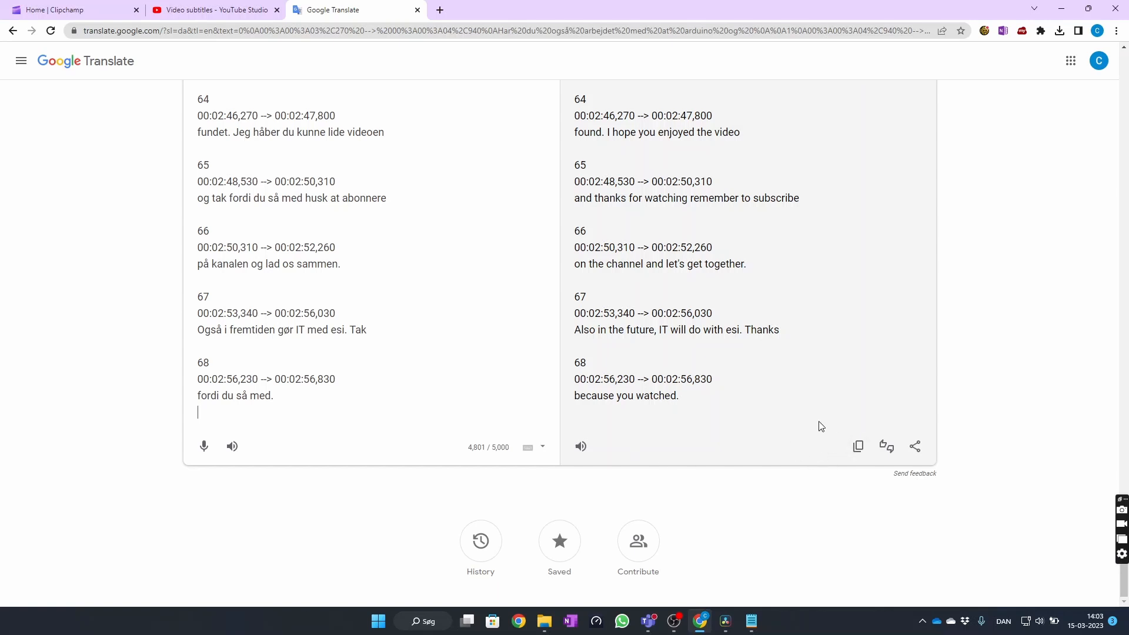
Step: Replace all the text in Find_I2C adressen_EN.srt with the copied English translation, then save and close the file
{"action": "left_click", "coordinate": [858, 446]}
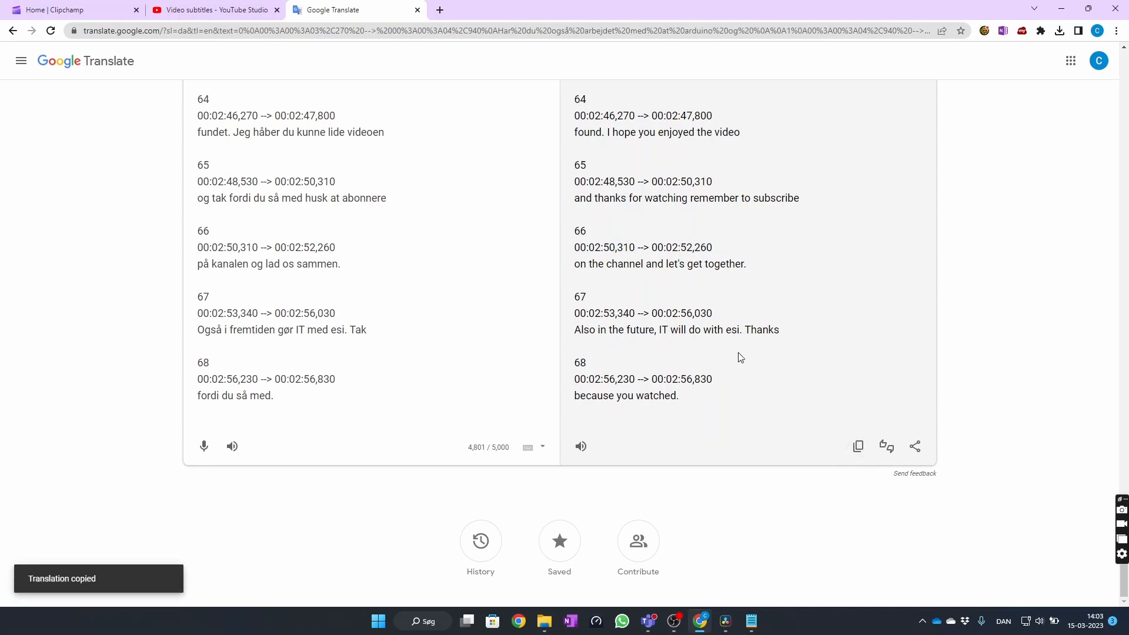
{"action": "left_click", "coordinate": [753, 622]}
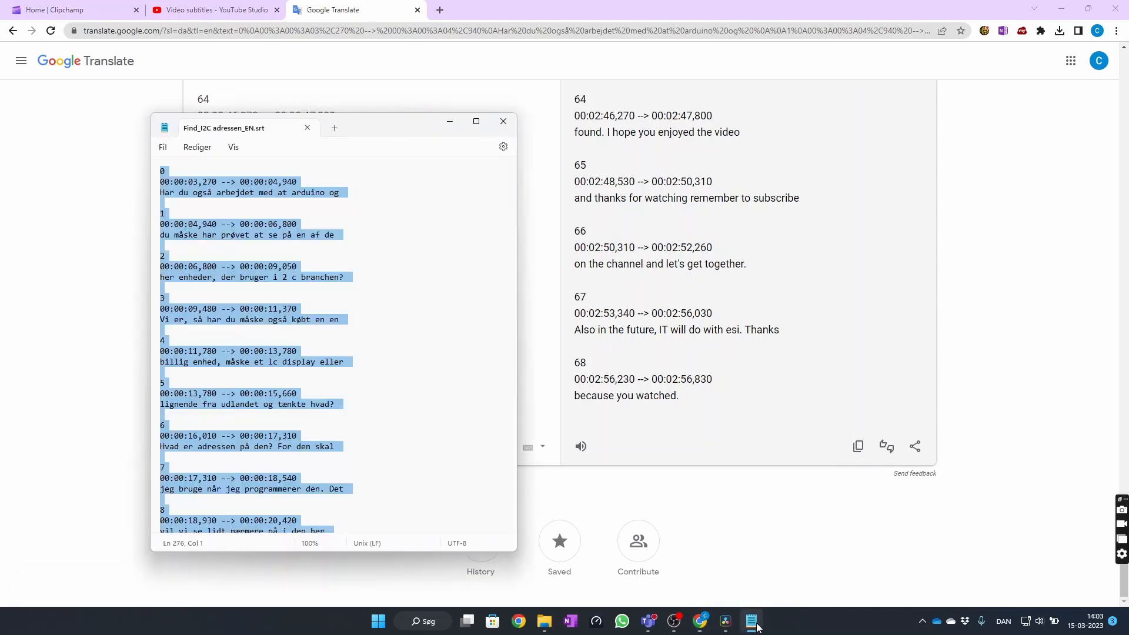
{"action": "key", "text": "Delete"}
{"action": "key", "text": "ctrl+v"}
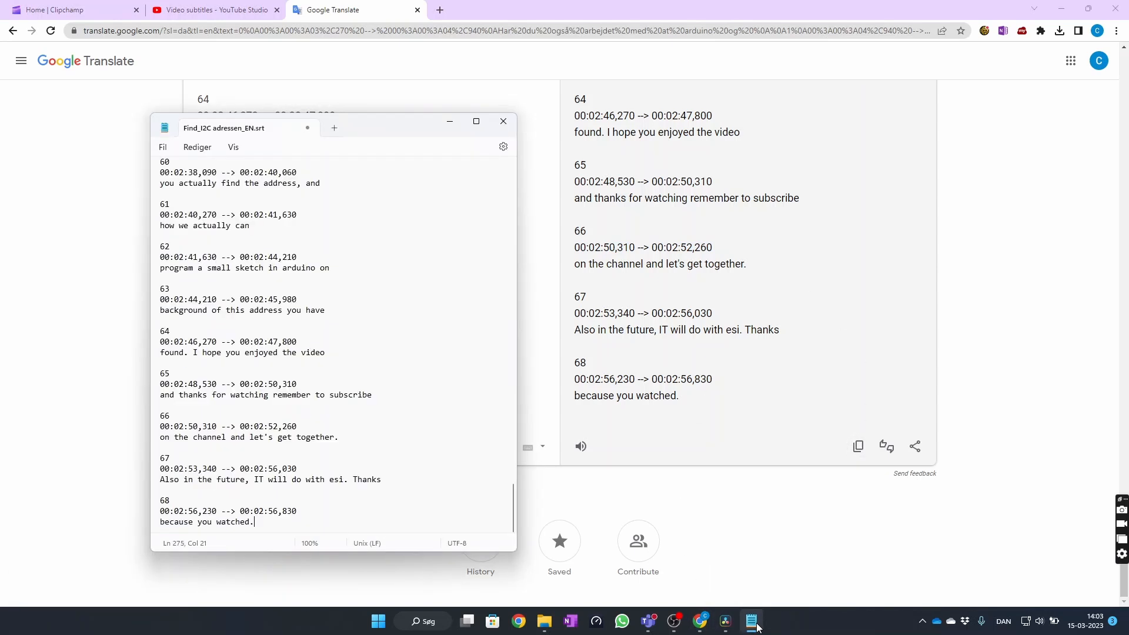
{"action": "left_click", "coordinate": [1004, 355]}
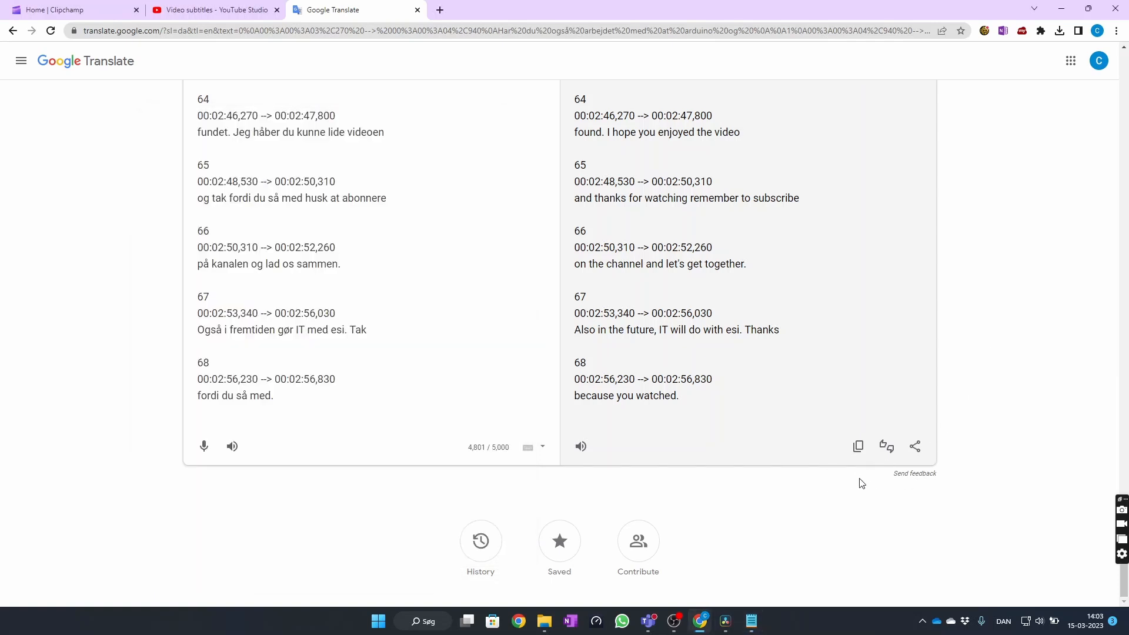
{"action": "left_click", "coordinate": [858, 446]}
{"action": "left_click", "coordinate": [752, 622]}
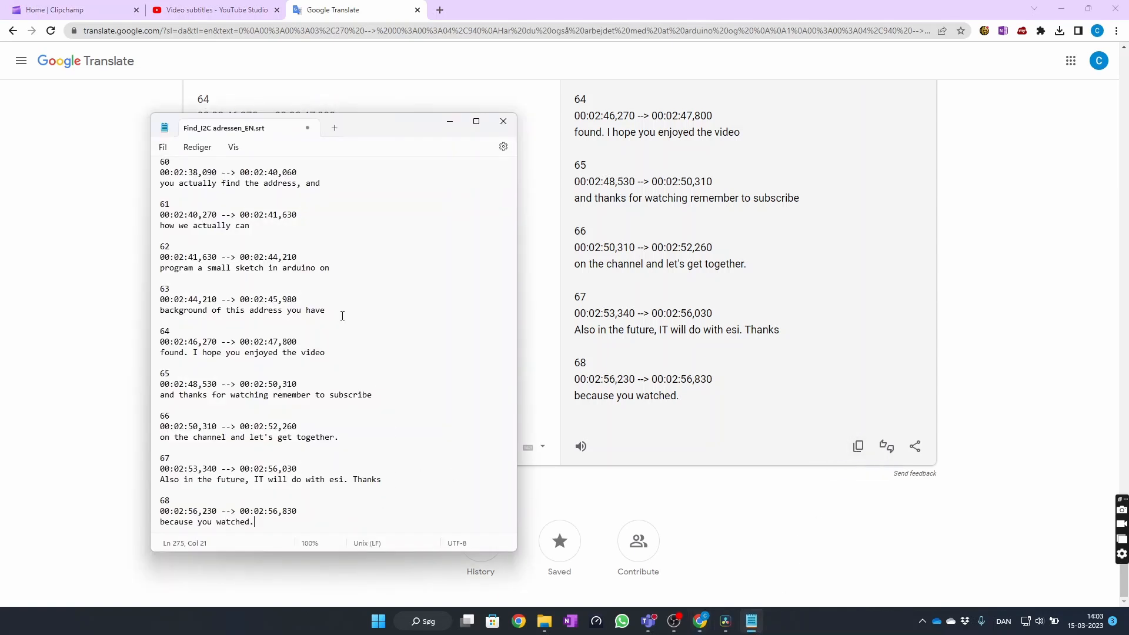
{"action": "left_click", "coordinate": [504, 121]}
{"action": "left_click", "coordinate": [222, 368]}
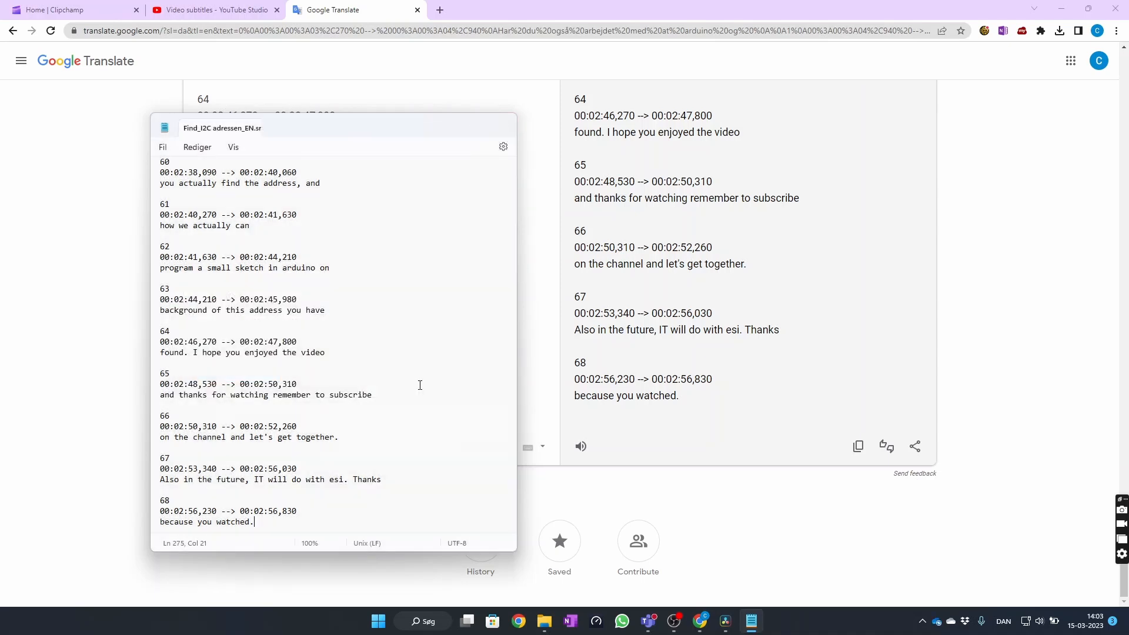
Step: Switch to the video's subtitles page in YouTube Studio and add English as a subtitle language
{"action": "left_click", "coordinate": [179, 10]}
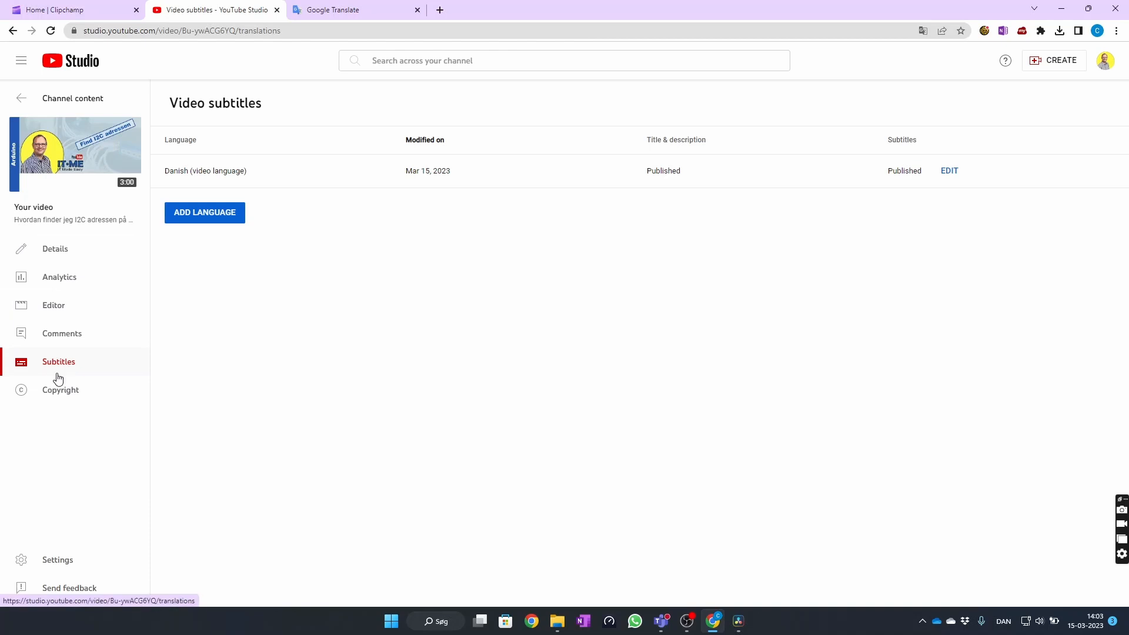
{"action": "left_click", "coordinate": [205, 214]}
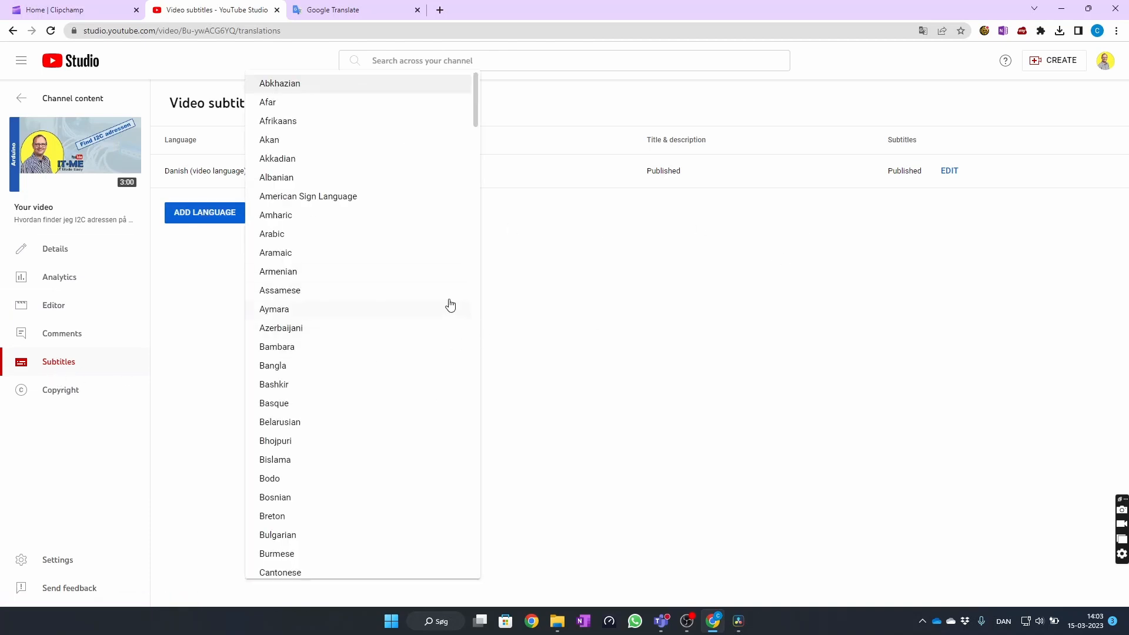
{"action": "key", "text": "e"}
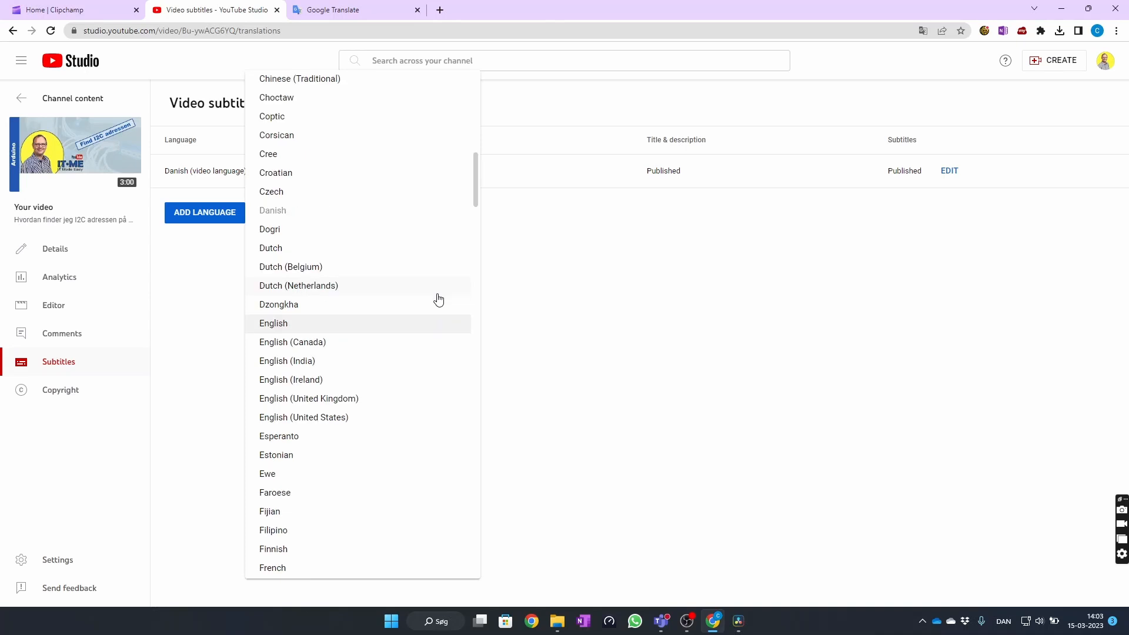
{"action": "left_click", "coordinate": [281, 327]}
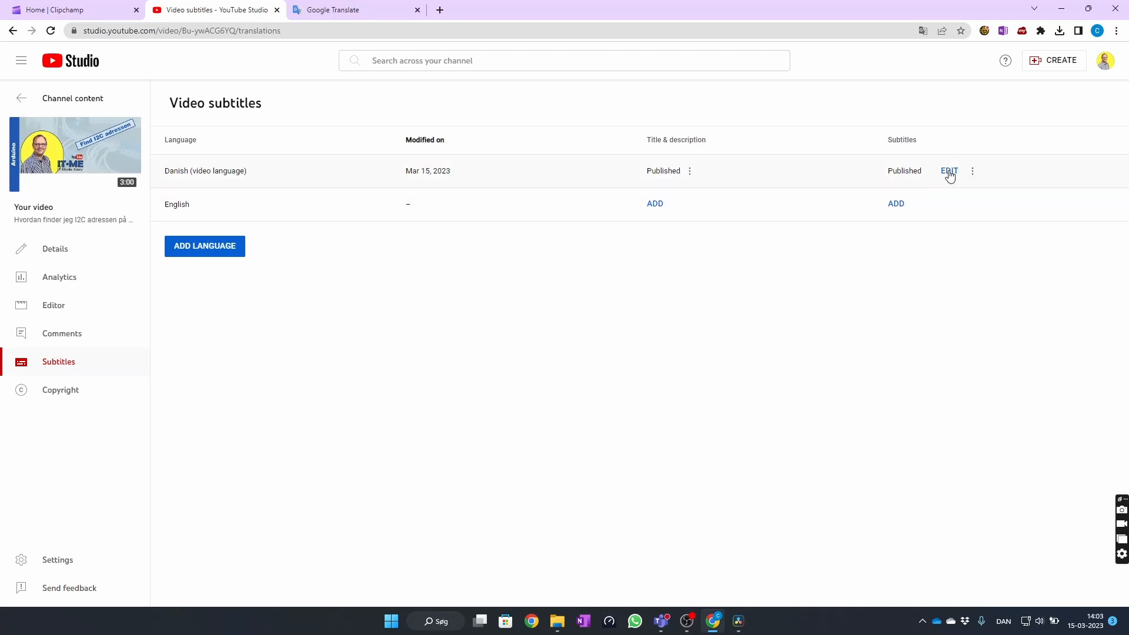
Step: Upload Find_I2C adressen_EN.srt with timing as the English subtitles and publish them
{"action": "left_click", "coordinate": [896, 205]}
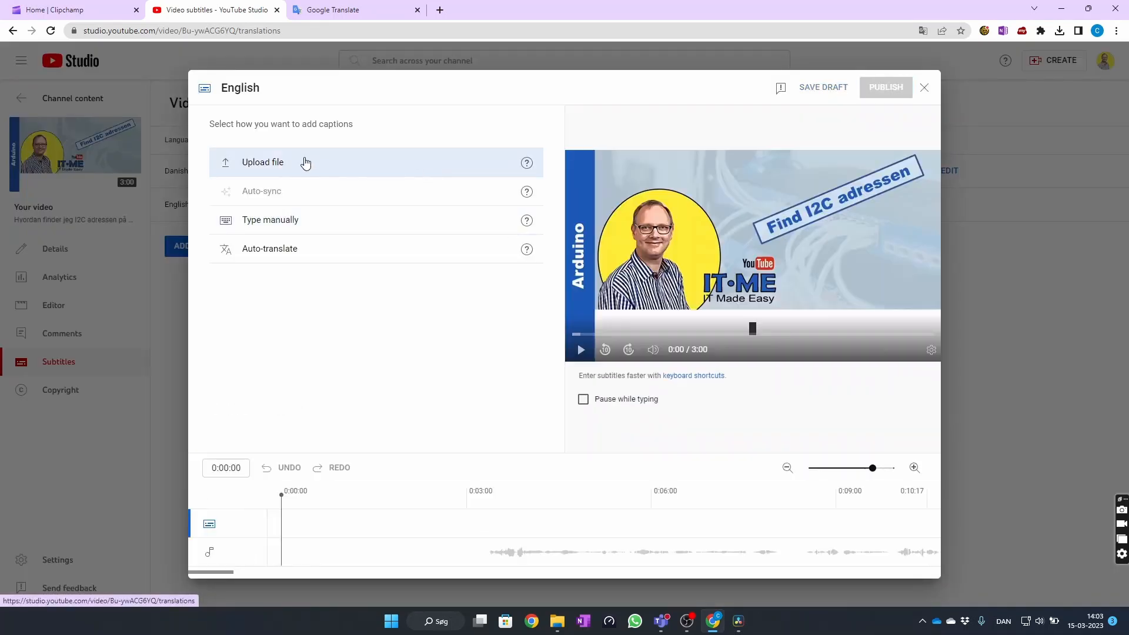
{"action": "left_click", "coordinate": [305, 162]}
{"action": "left_click", "coordinate": [650, 381]}
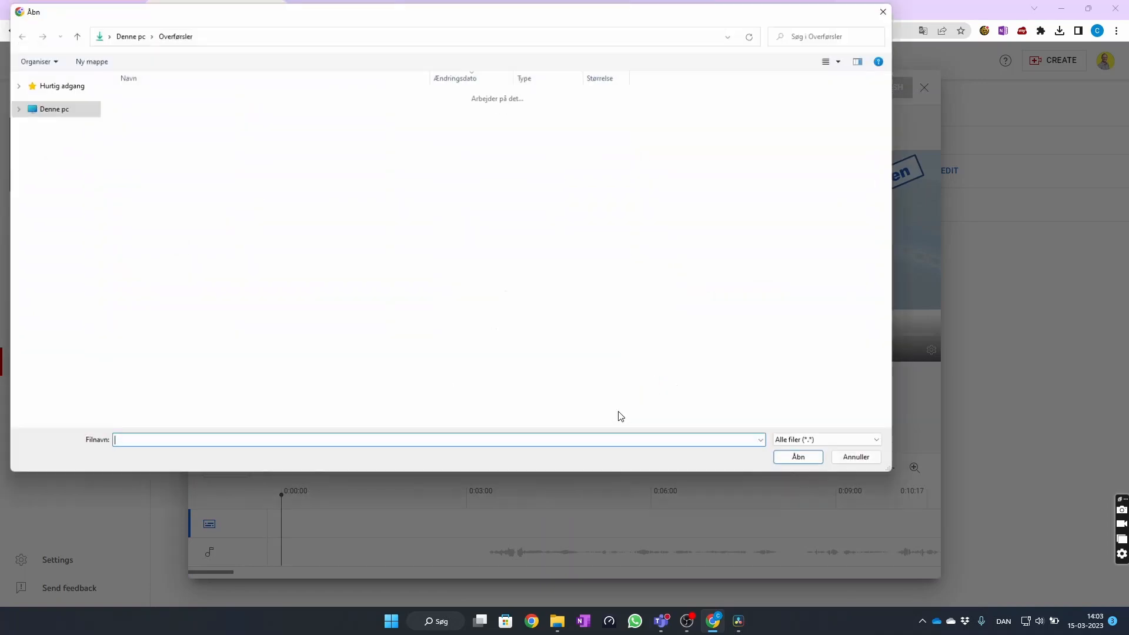
{"action": "left_click", "coordinate": [160, 204]}
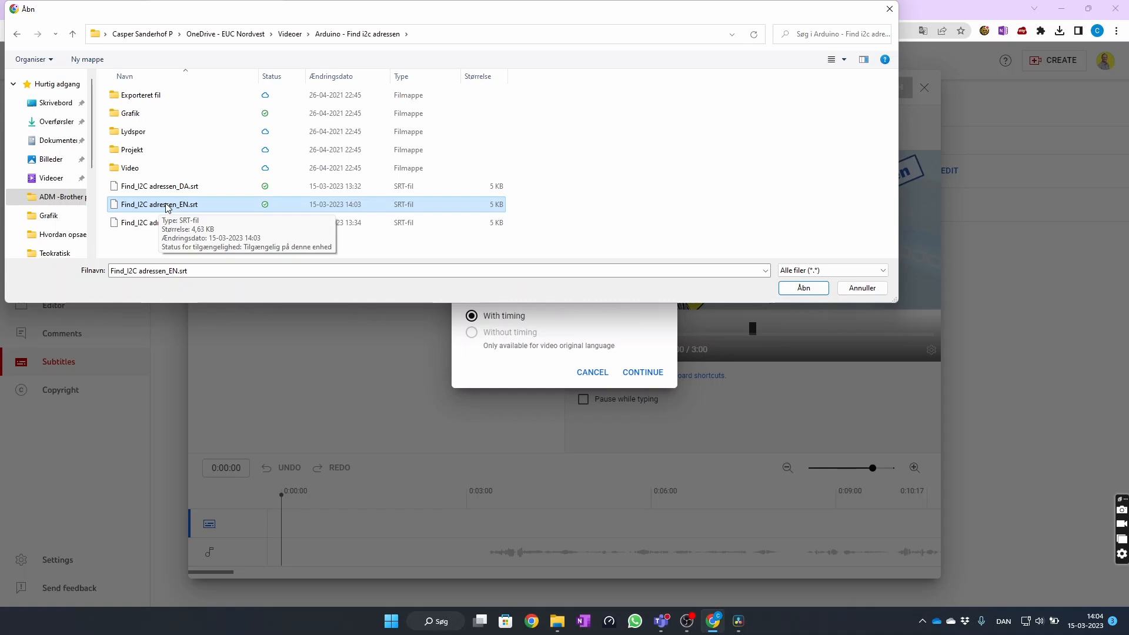
{"action": "left_click", "coordinate": [801, 288]}
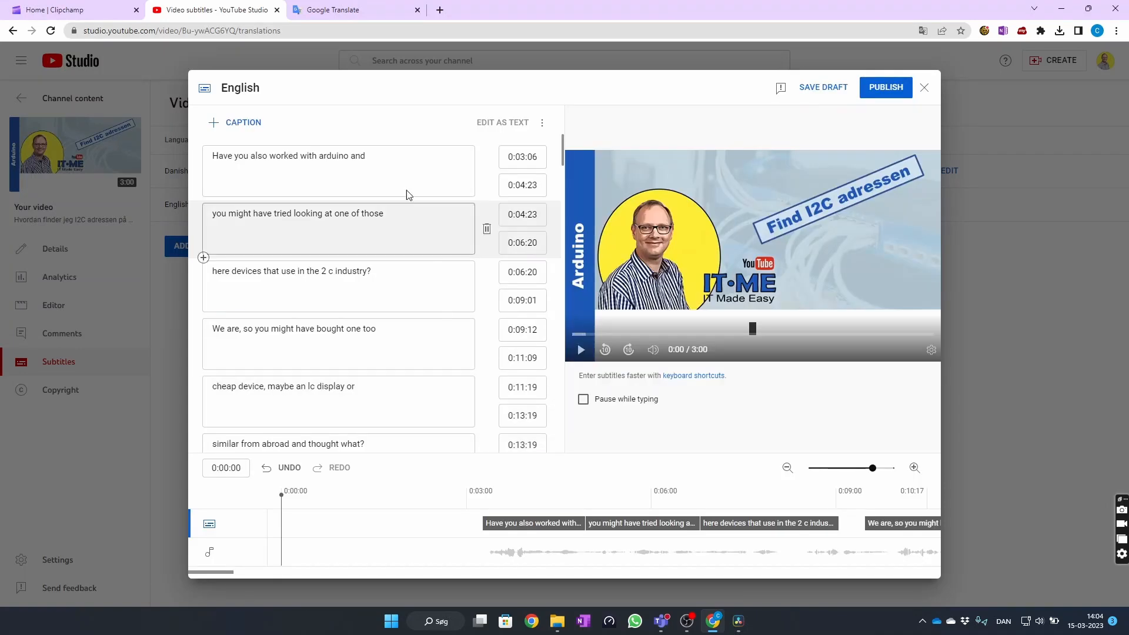
{"action": "left_click", "coordinate": [883, 87]}
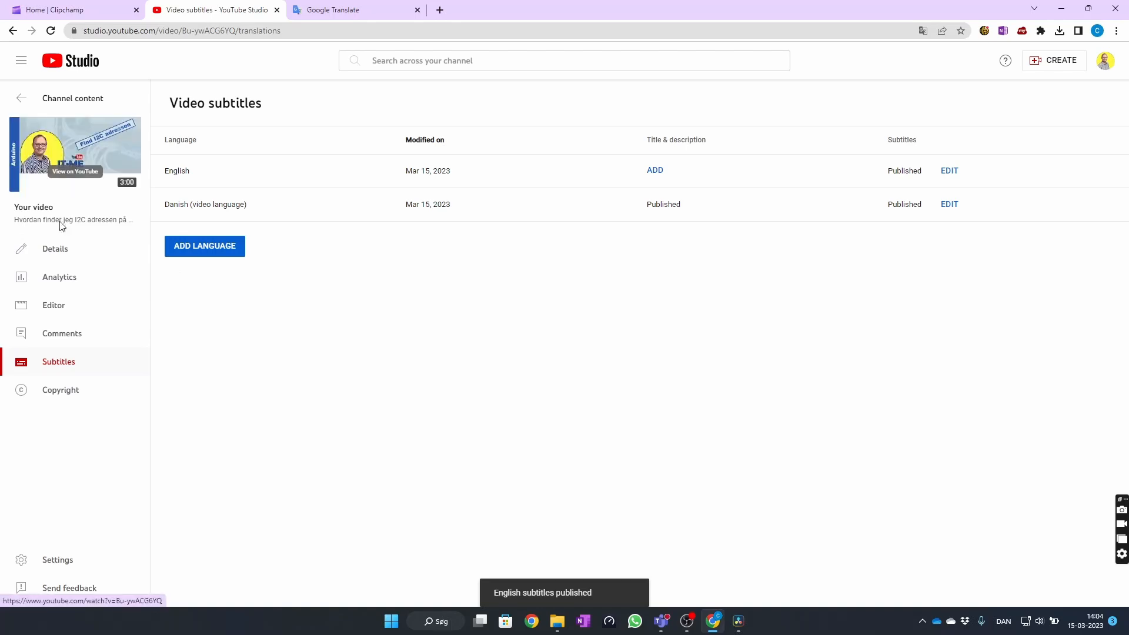
Step: Copy the video link from the video's details and open it in a new browser tab
{"action": "left_click", "coordinate": [57, 254]}
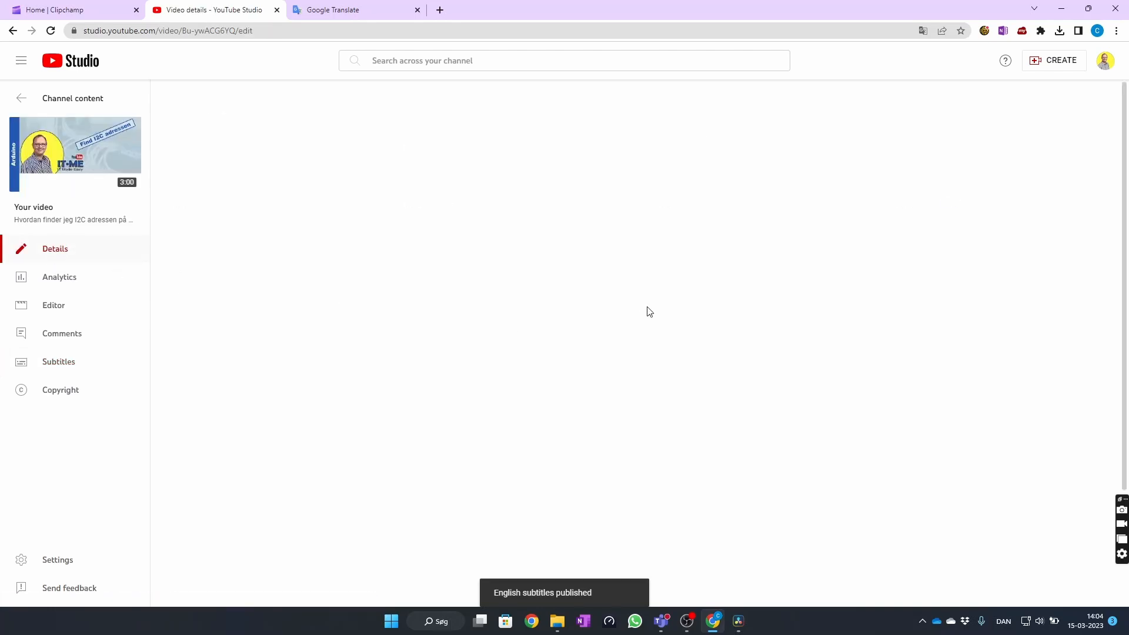
{"action": "left_click", "coordinate": [778, 257]}
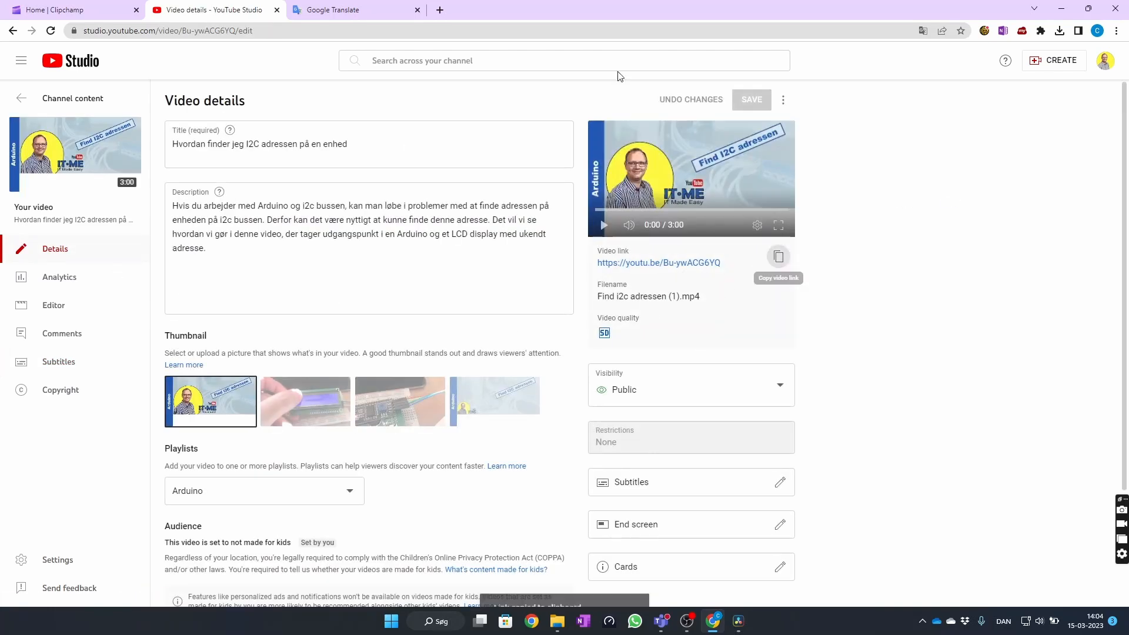
{"action": "left_click", "coordinate": [441, 8]}
{"action": "key", "text": "ctrl+v"}
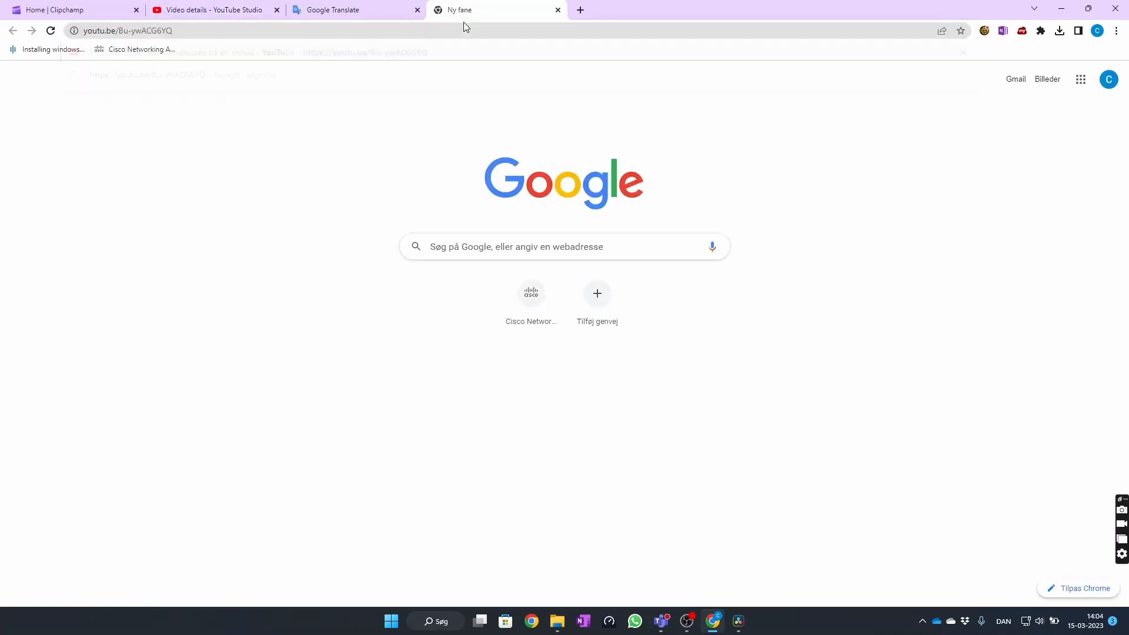
{"action": "key", "text": "Return"}
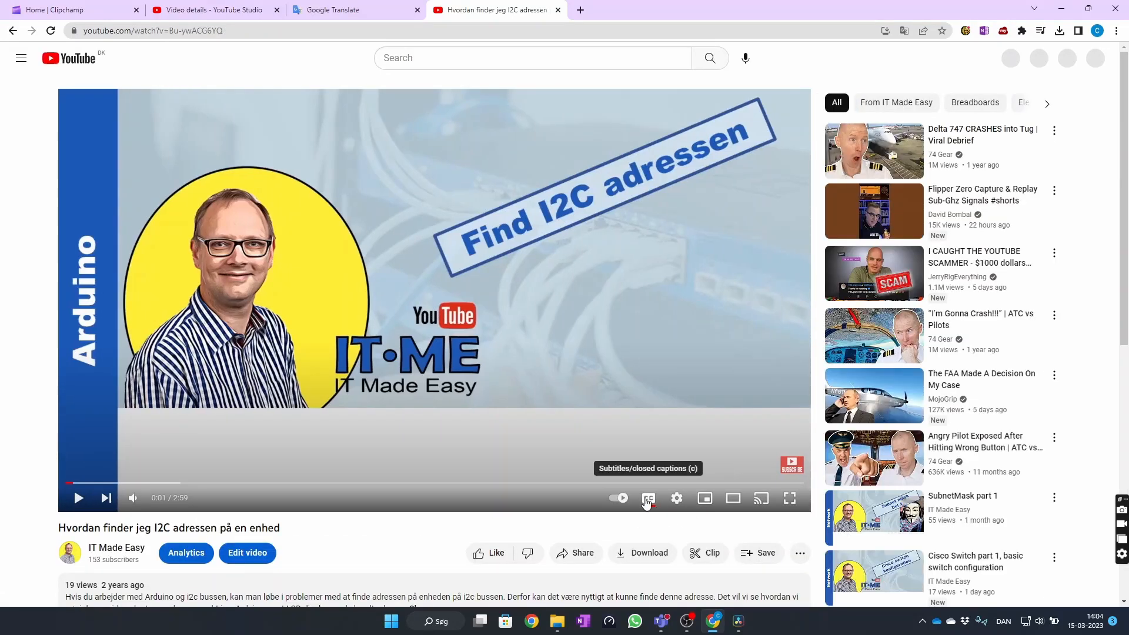
Step: Set the video player's subtitles to English
{"action": "left_click", "coordinate": [676, 498]}
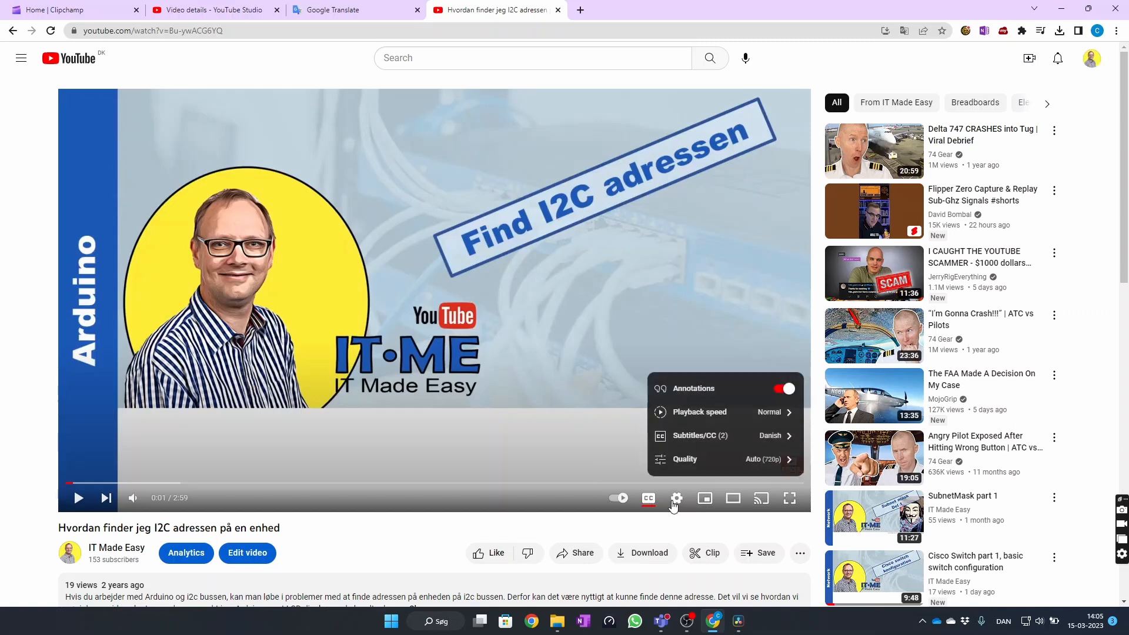
{"action": "left_click", "coordinate": [710, 445]}
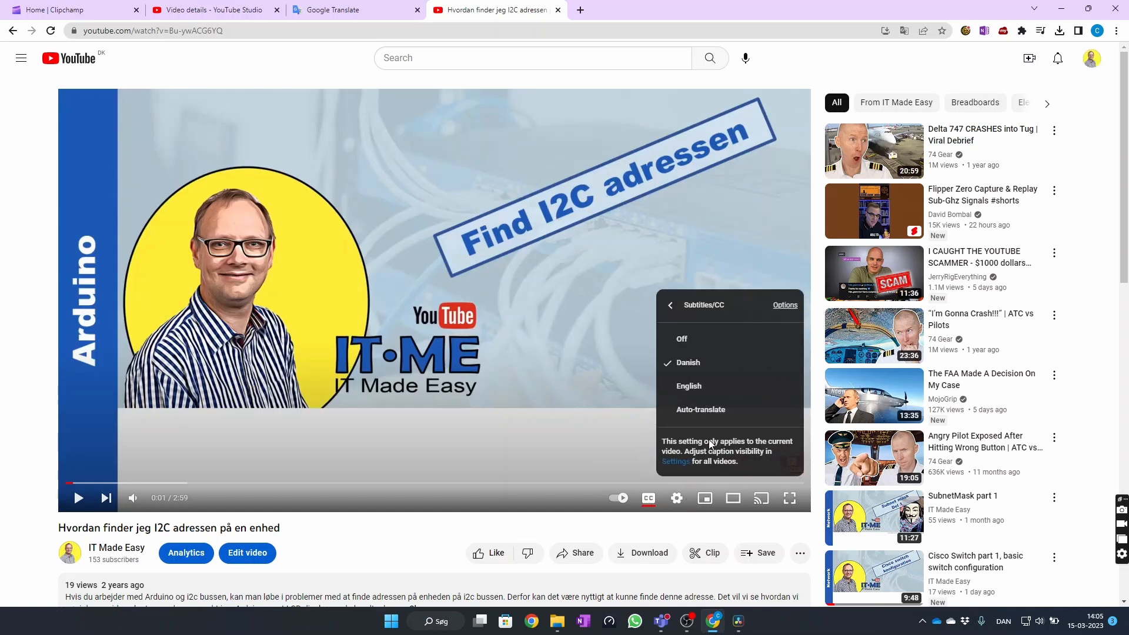
{"action": "left_click", "coordinate": [701, 385]}
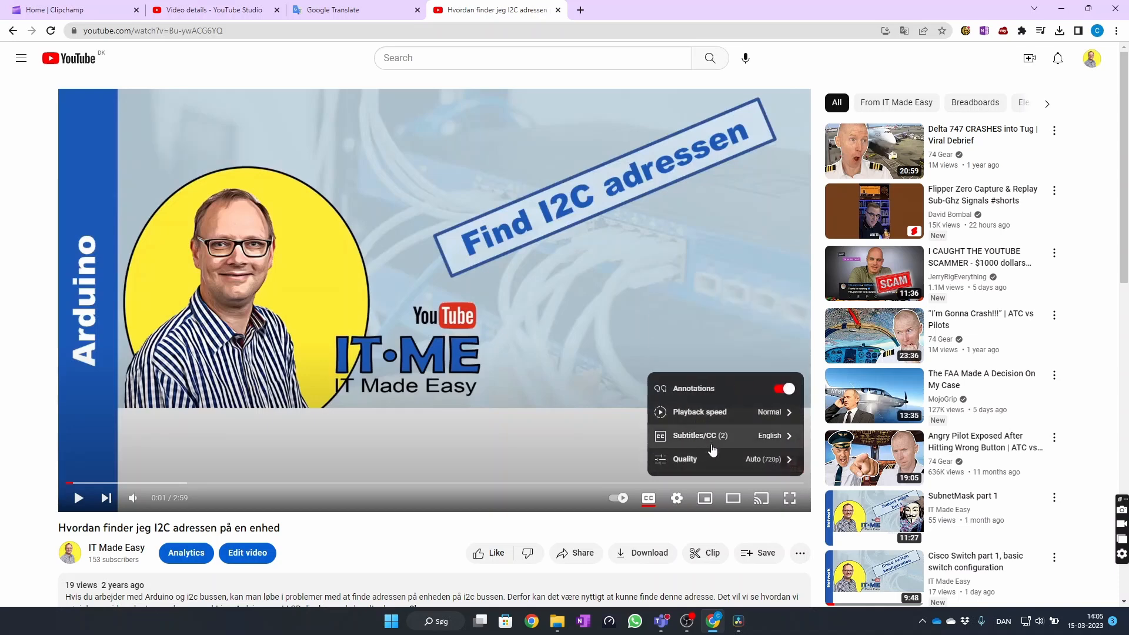
Step: Auto-translate the player's English subtitles to German
{"action": "left_click", "coordinate": [717, 444]}
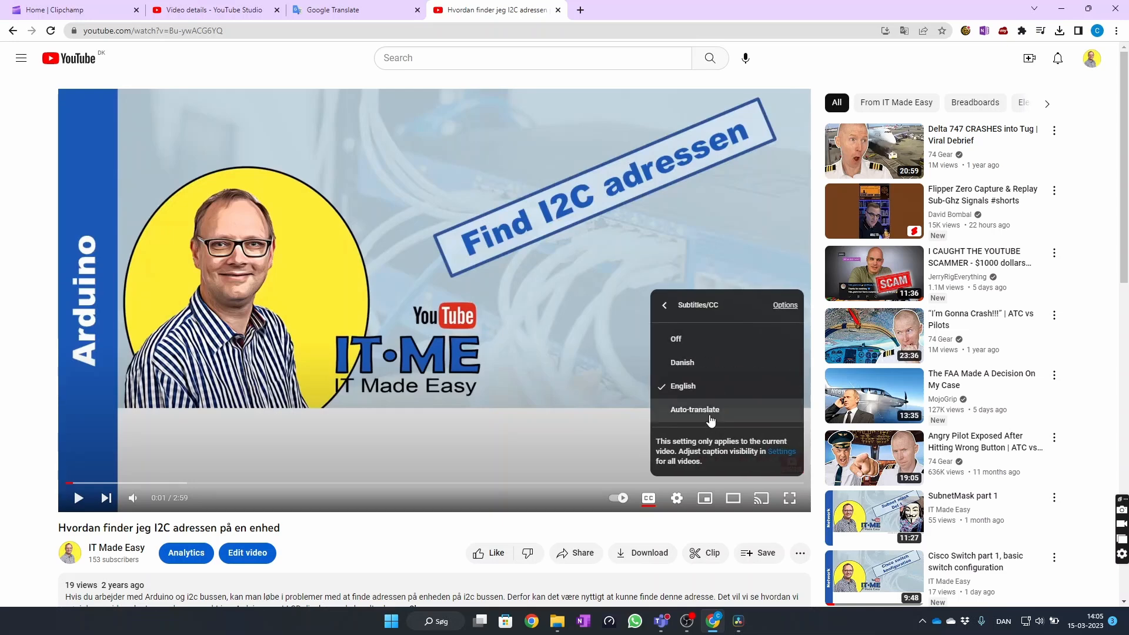
{"action": "left_click", "coordinate": [712, 420]}
{"action": "scroll", "coordinate": [711, 422], "scroll_direction": "down", "scroll_amount": 15}
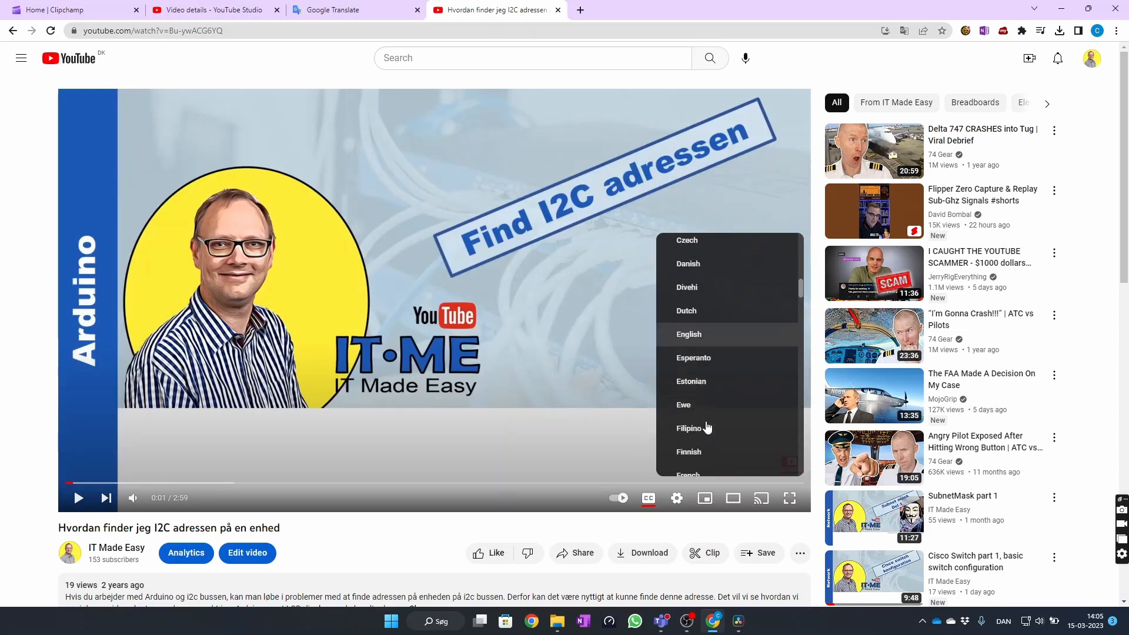
{"action": "scroll", "coordinate": [706, 429], "scroll_direction": "up", "scroll_amount": 4}
{"action": "scroll", "coordinate": [707, 429], "scroll_direction": "up", "scroll_amount": 2}
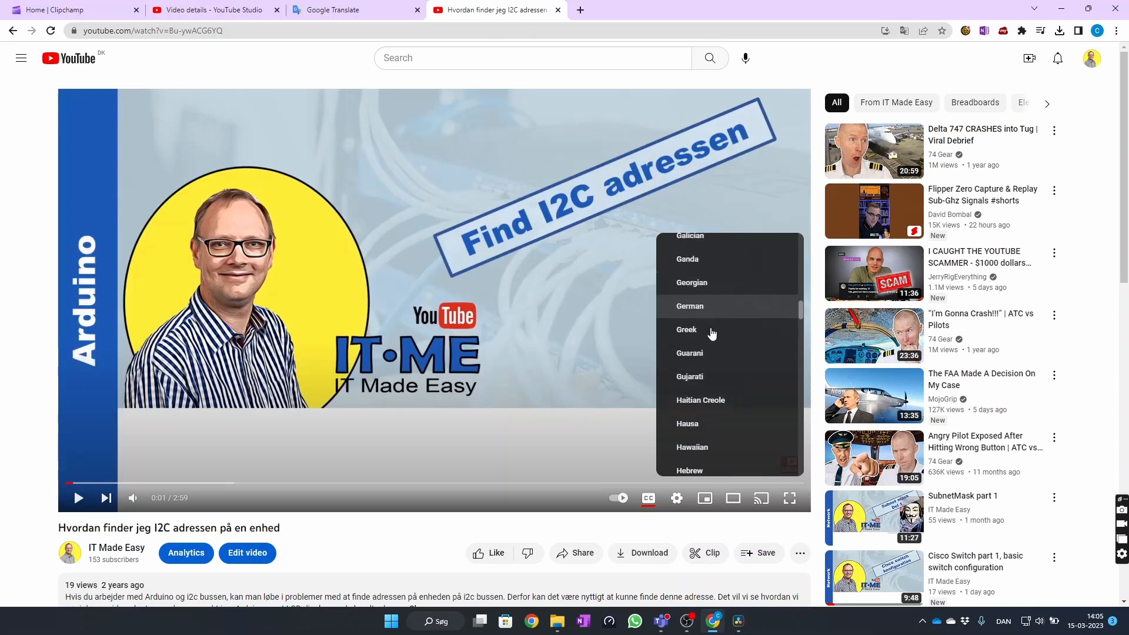
{"action": "left_click", "coordinate": [725, 310]}
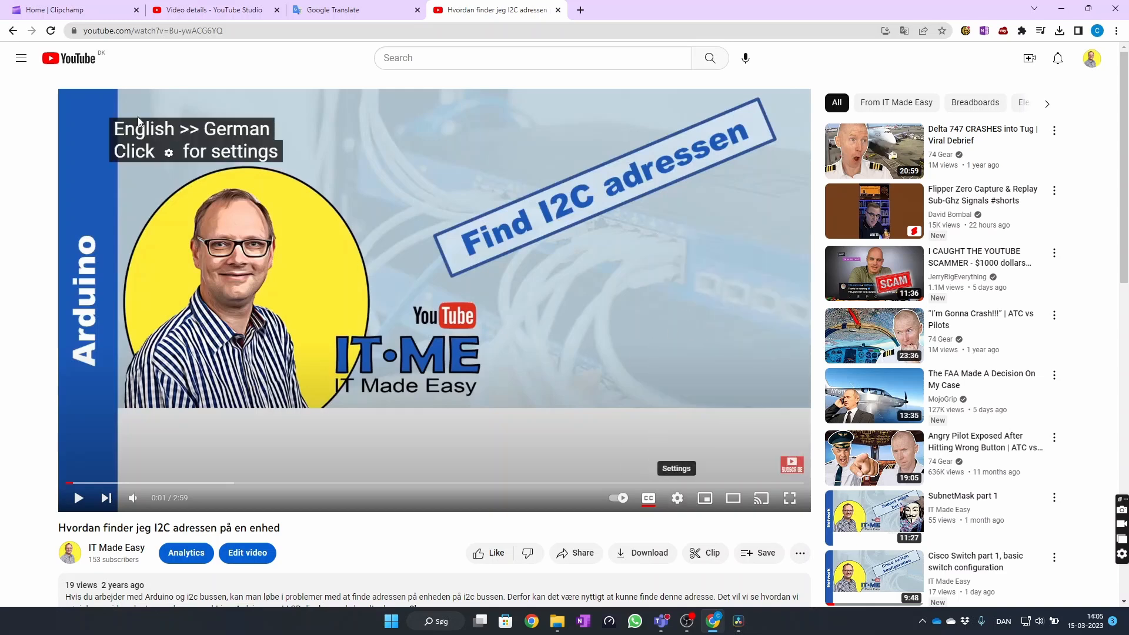